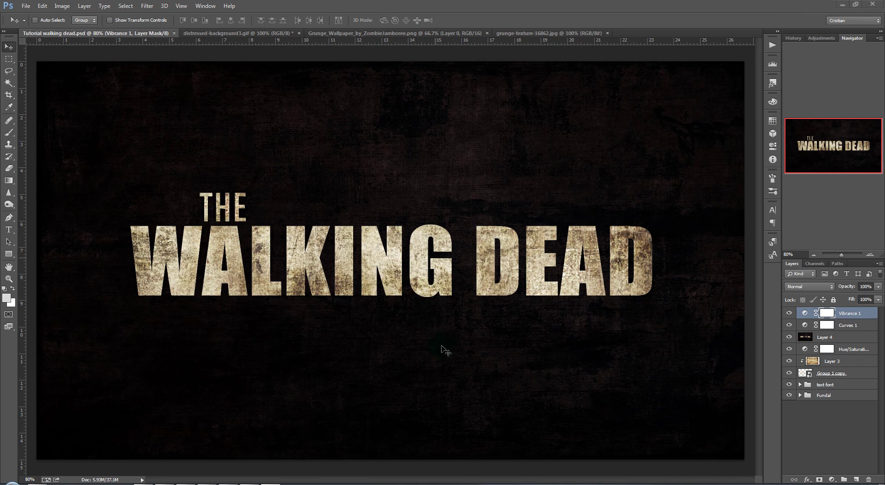
- Review the finished Walking Dead title artwork
left_click(297, 268)
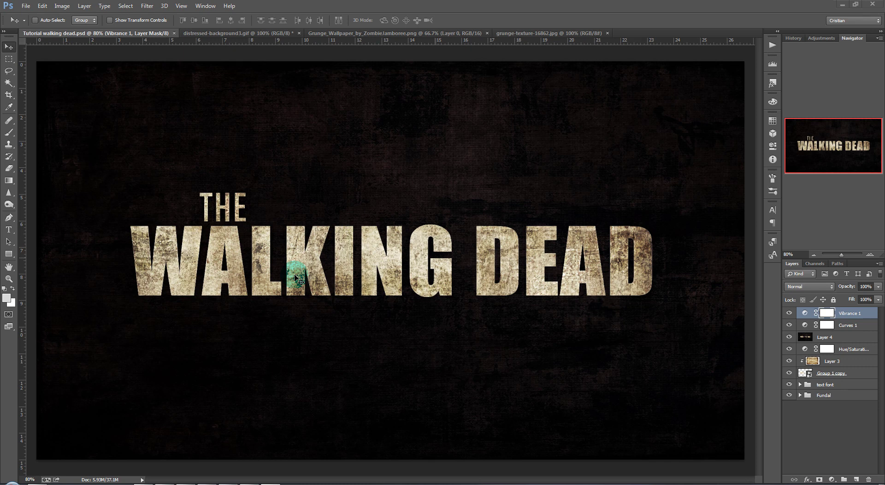
left_click_drag(295, 275, 220, 291)
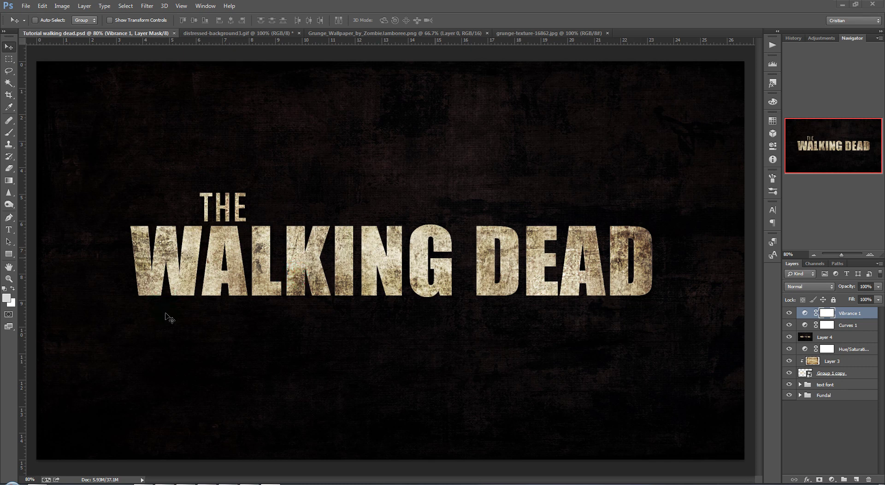
left_click_drag(170, 315, 214, 37)
mouse_move(215, 37)
left_mouse_down()
mouse_move(202, 252)
mouse_move(365, 249)
left_mouse_up()
left_click(484, 237)
left_click(445, 290)
left_click(344, 289)
- Bring up new-document settings for a 1920×1080, 72 ppi RGB image with white background
left_click(316, 287)
left_click(41, 10)
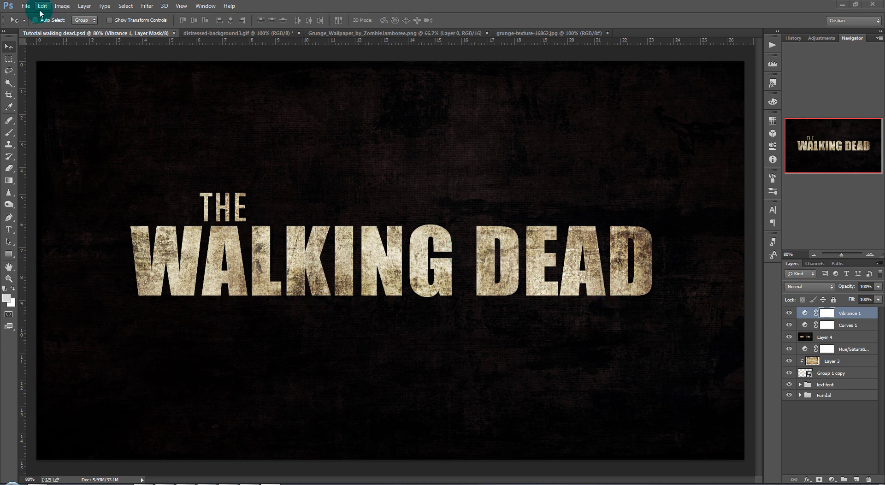
left_click(32, 14)
- Create the blank 1920×1080 document and bring distressed-background3.gif to the front
left_click(334, 125)
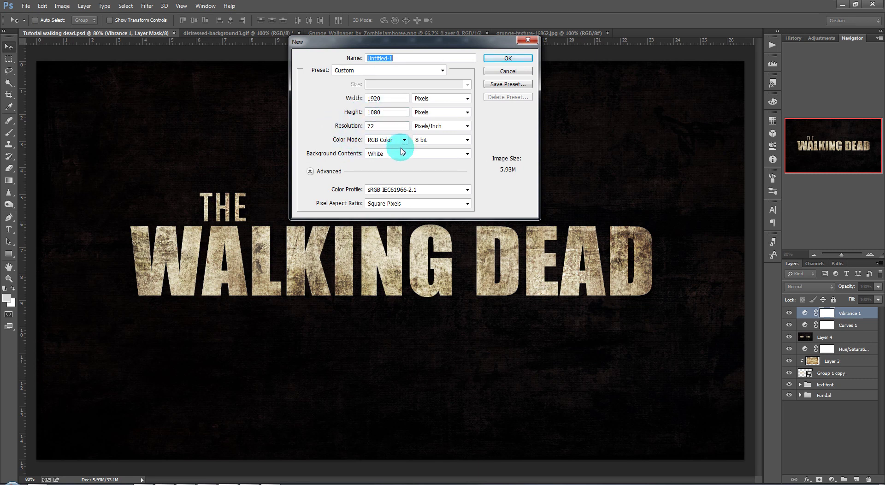
left_click(514, 59)
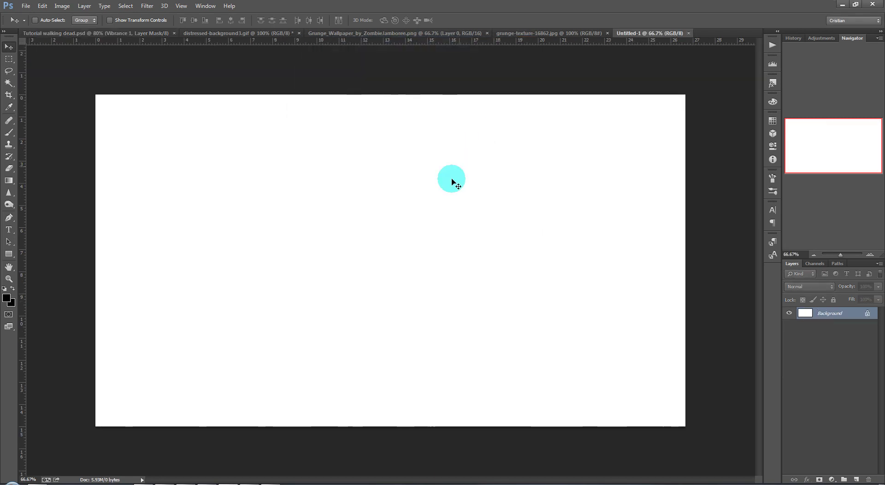
left_click(354, 33)
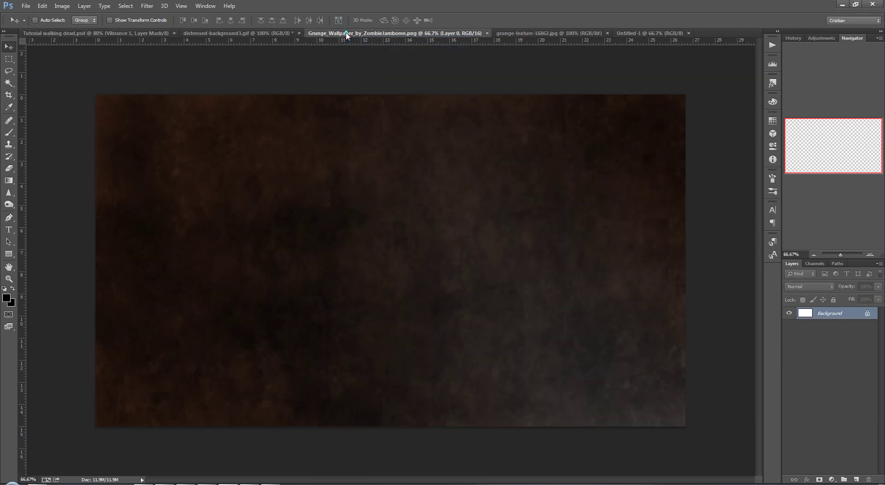
left_click(270, 34)
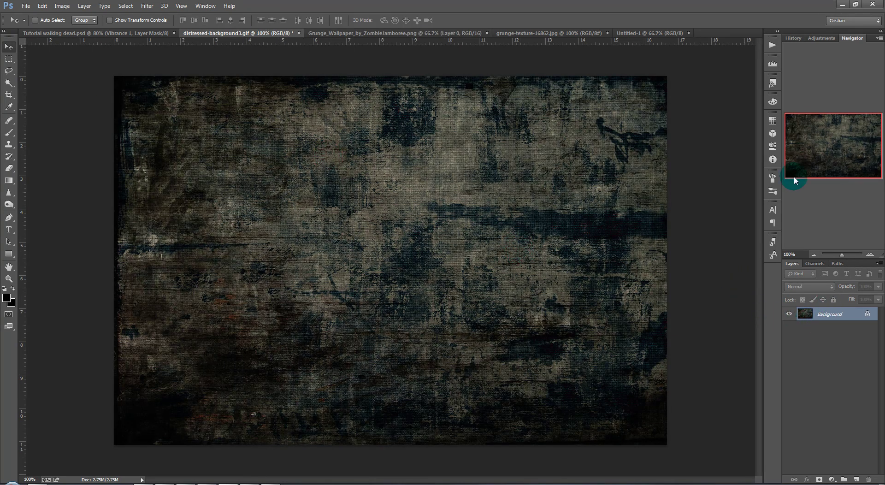
- Revert the texture to its original indexed state in the History panel
left_click(793, 38)
left_click(813, 61)
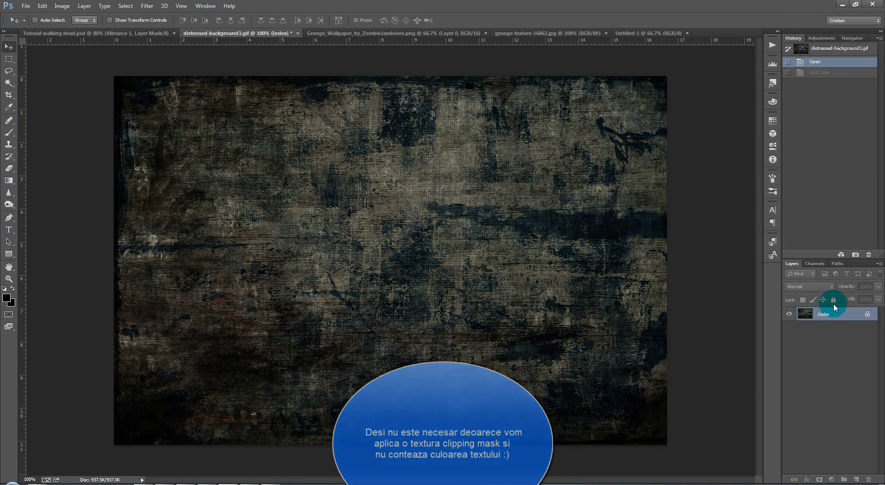
left_click(821, 38)
left_click(852, 38)
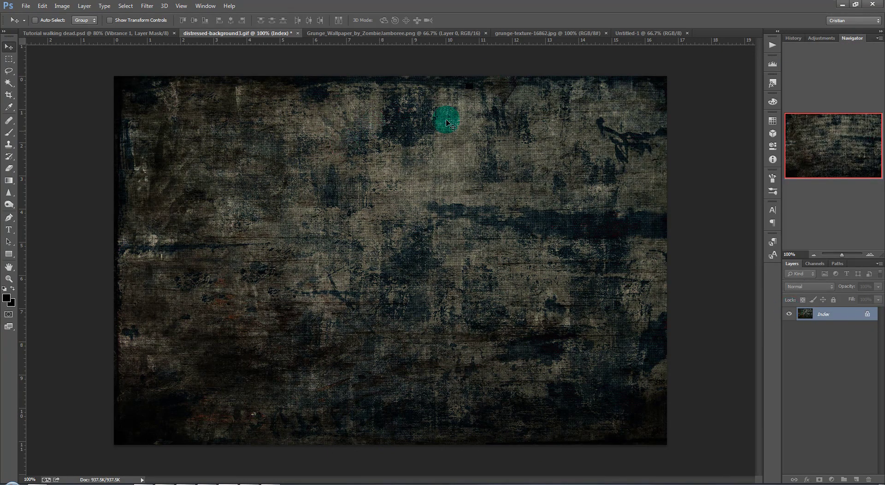
- Convert distressed-background3.gif from Indexed Color to RGB Color
left_click(62, 5)
left_click(433, 206)
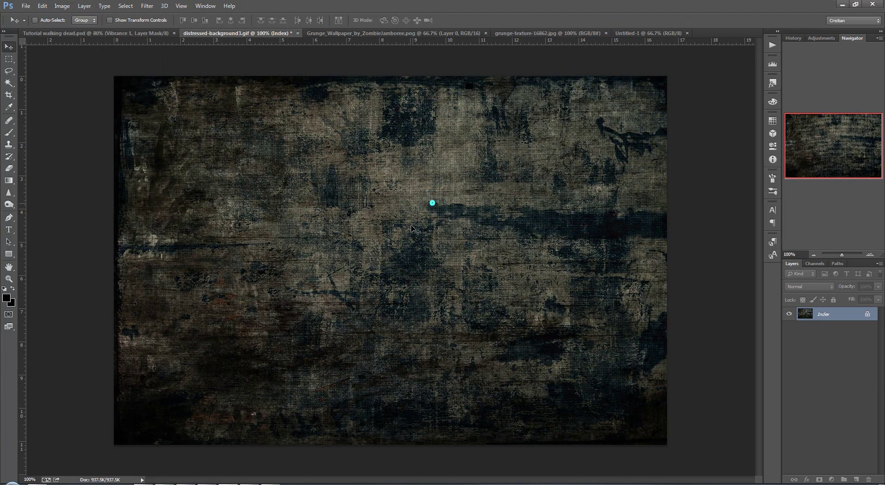
left_click(61, 6)
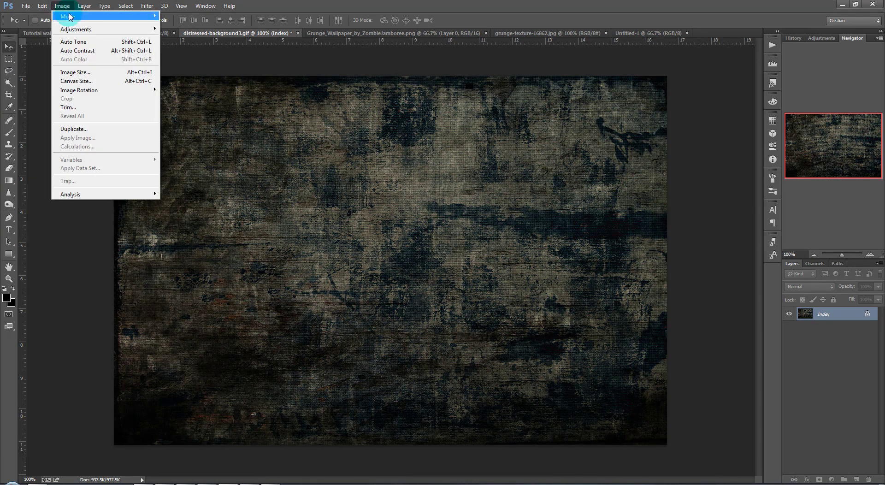
mouse_move(69, 15)
left_click(189, 55)
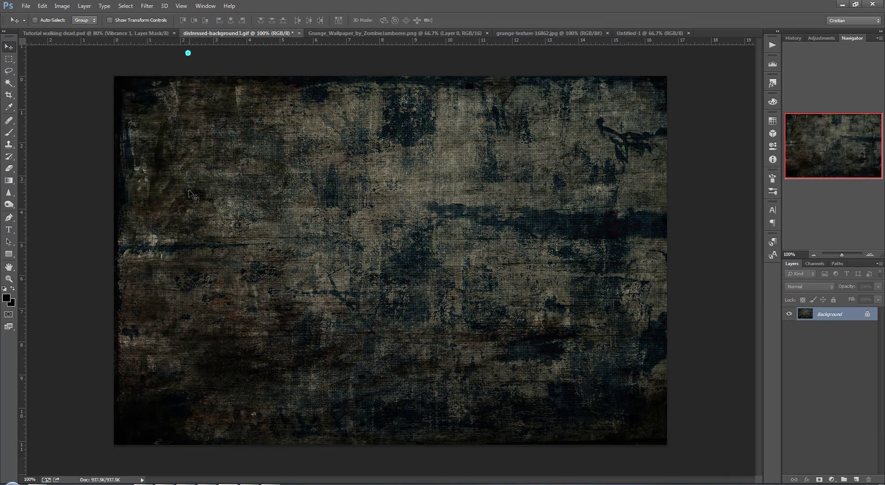
- Copy the distressed texture into Untitled-1 as Layer 1, stretched to fill the 1920×1080 canvas
left_click(634, 36)
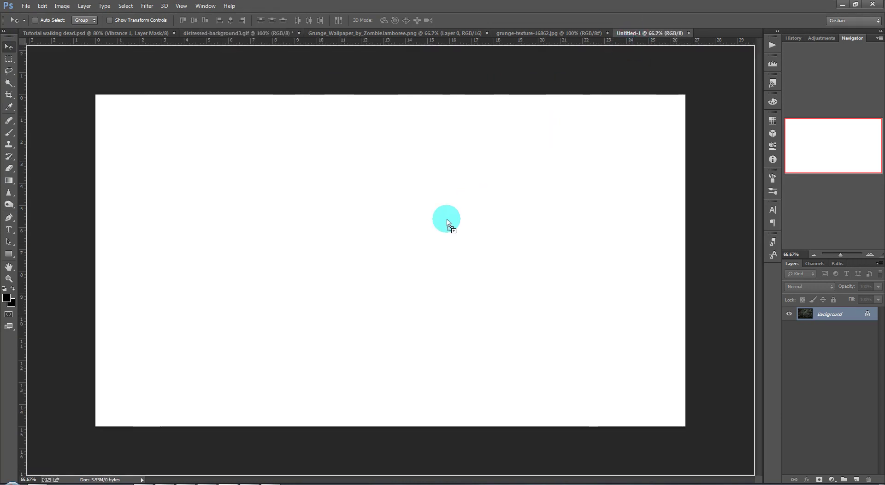
mouse_move(634, 36)
left_mouse_down()
mouse_move(469, 237)
mouse_move(346, 265)
left_mouse_up()
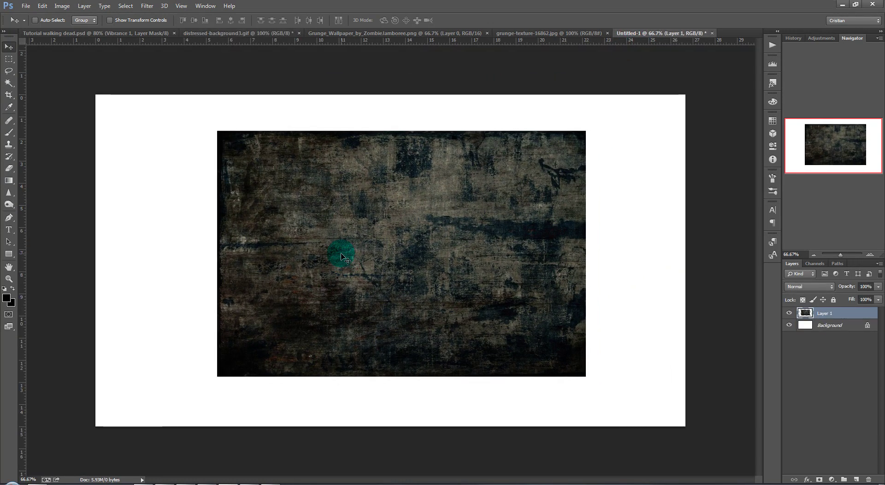
key("ctrl+t")
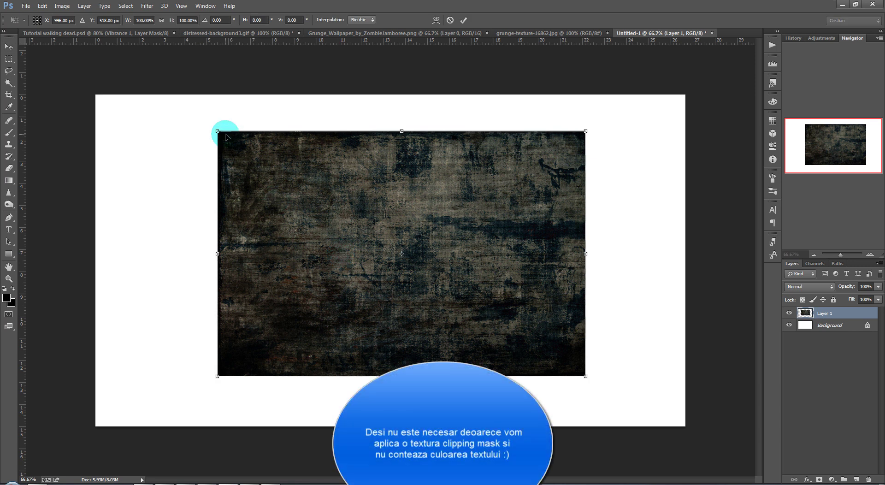
left_click_drag(218, 254, 96, 253)
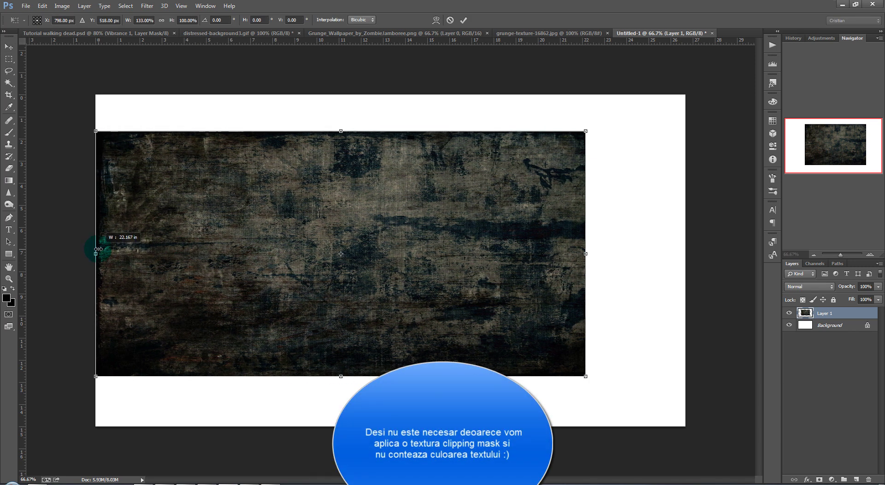
left_click_drag(586, 253, 685, 255)
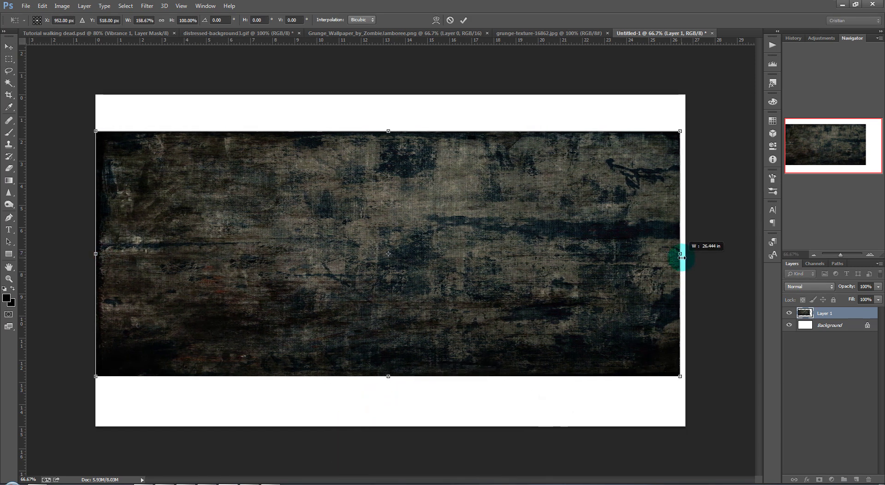
left_click_drag(390, 131, 390, 94)
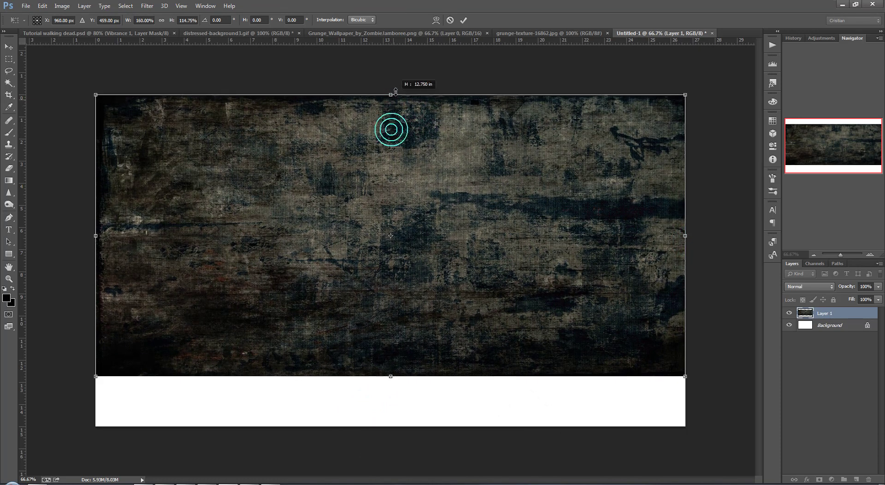
left_click_drag(390, 375, 390, 426)
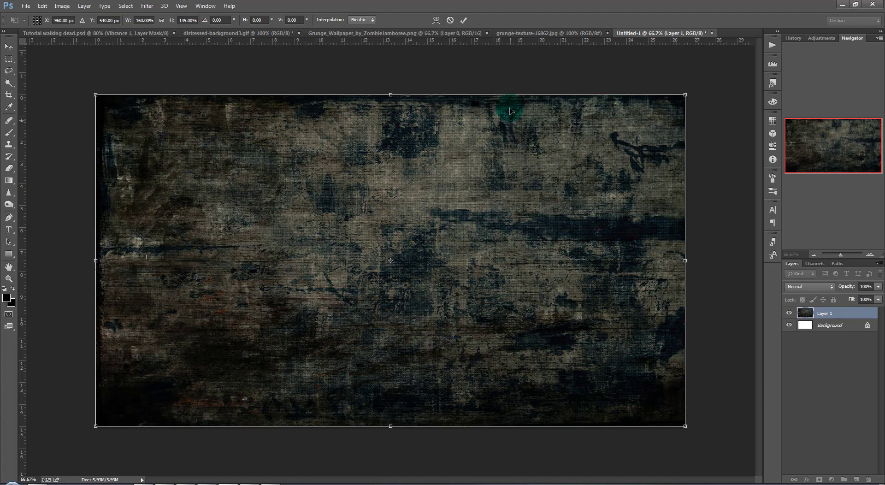
left_click(464, 20)
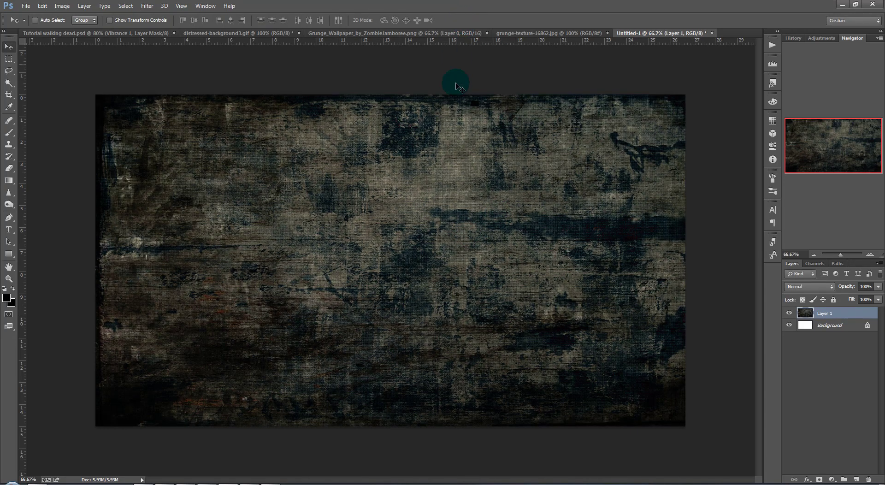
- Bring the brown grunge wallpaper into the new document as Layer 2 covering the canvas
left_click(261, 33)
left_click(360, 33)
left_click_drag(387, 198, 643, 58)
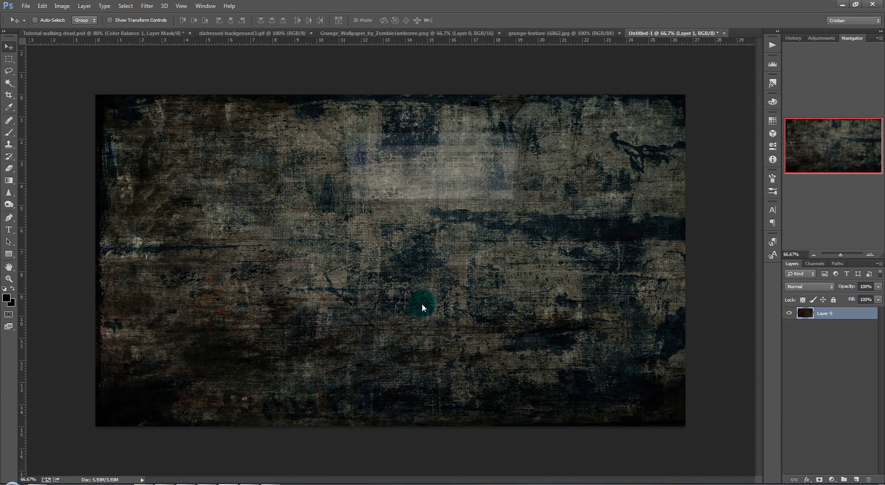
left_click_drag(643, 58, 438, 225)
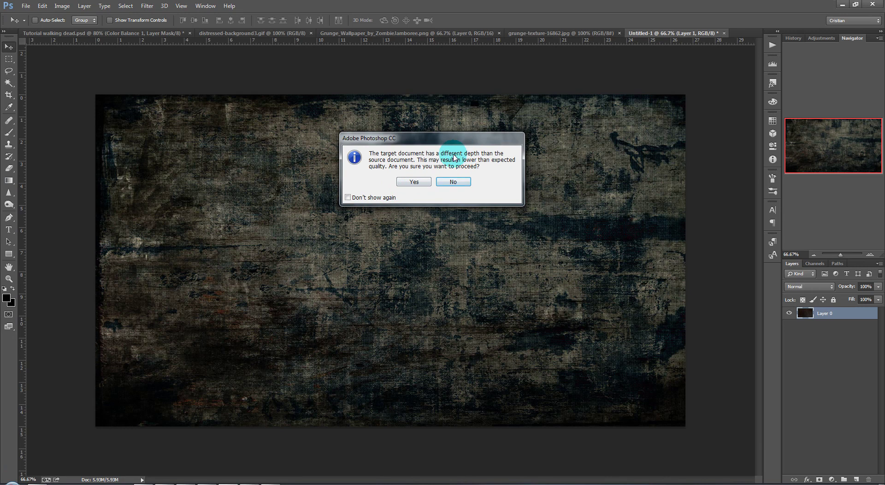
left_click(414, 182)
left_click_drag(506, 254, 394, 274)
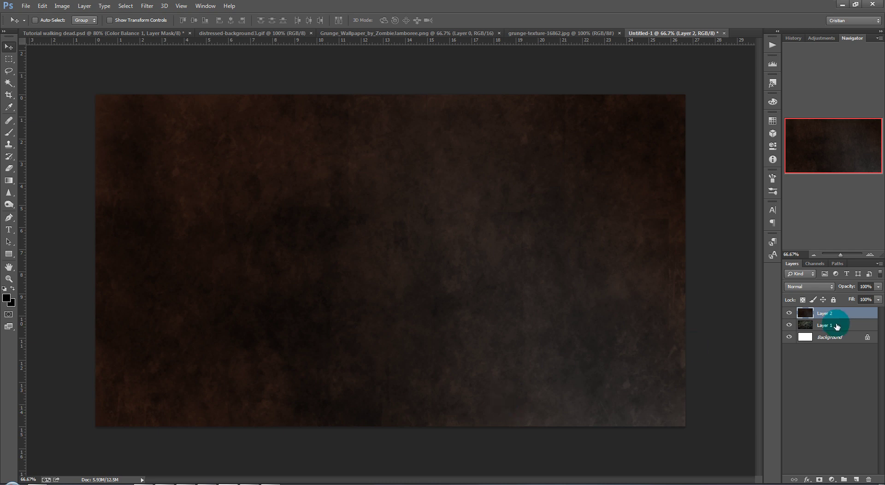
- Blend Layer 2 with Hard Light at 90% opacity
left_click(833, 288)
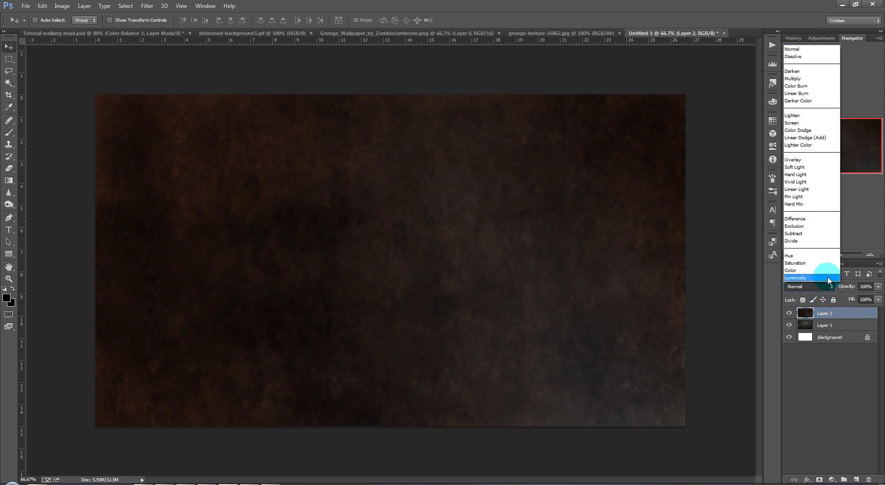
left_click(796, 174)
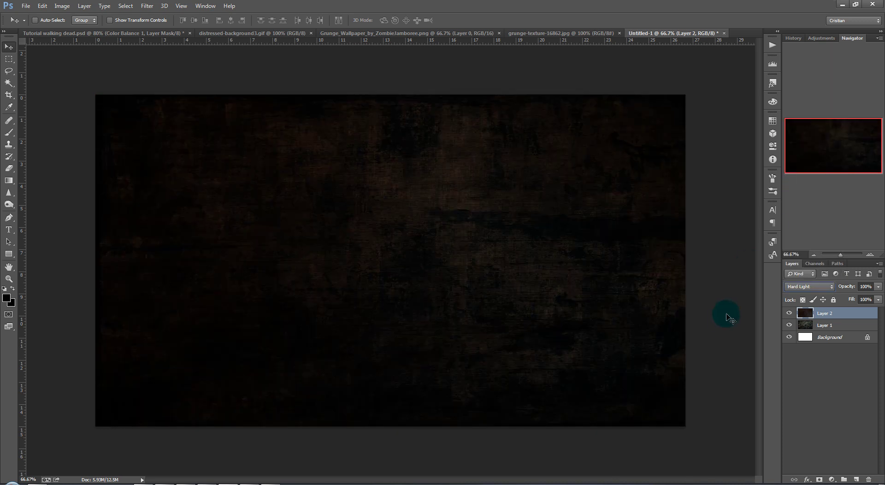
left_click(864, 287)
type("90")
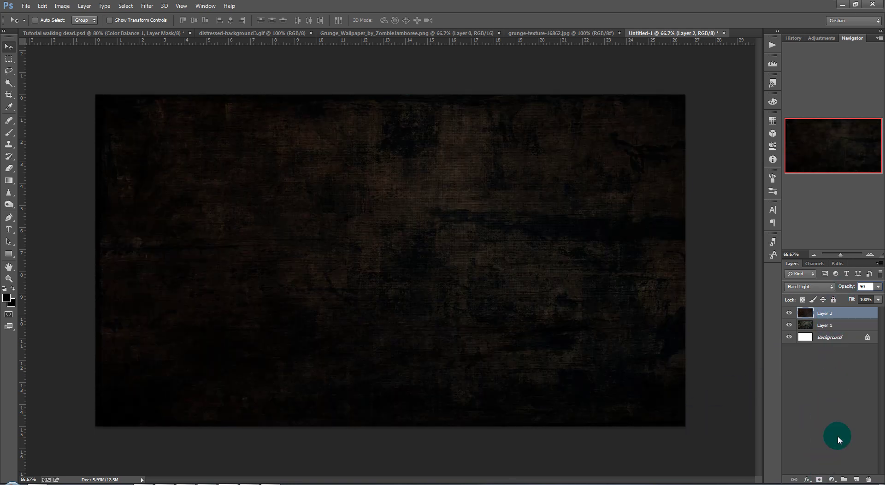
- Add a Hue/Saturation adjustment layer with Hue -6, Saturation -23 and reduced Lightness
left_click(832, 479)
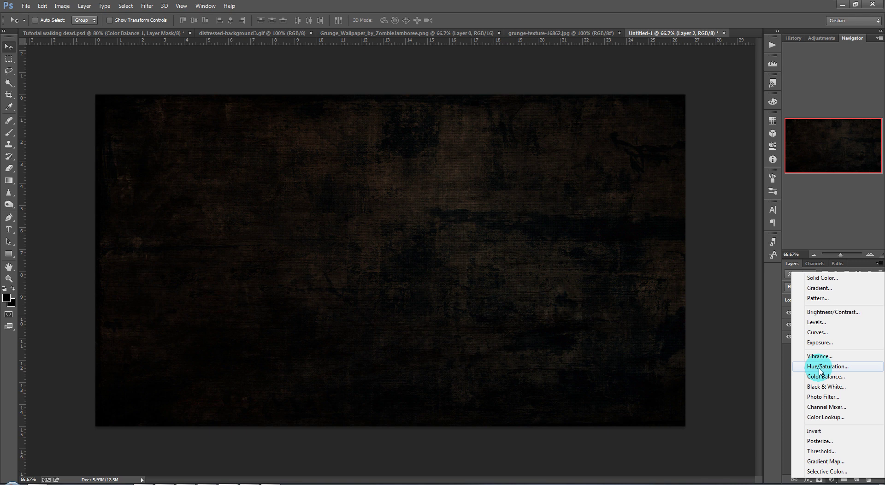
left_click(819, 371)
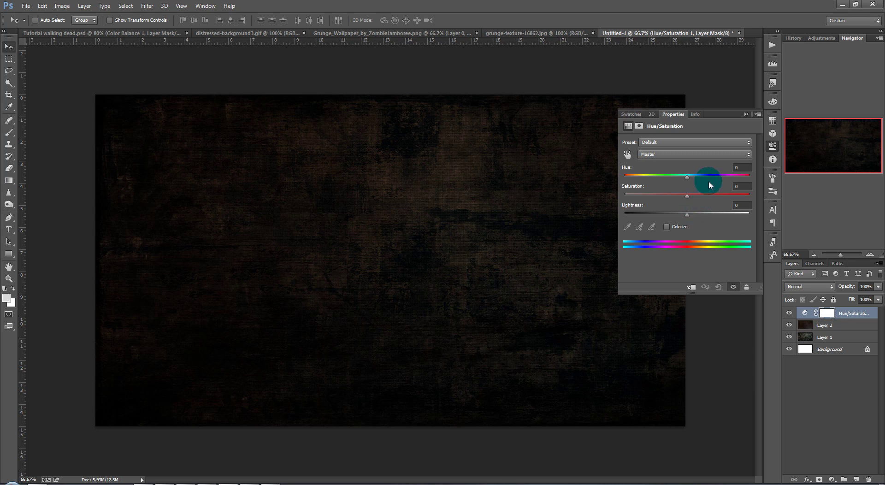
left_click(737, 167)
type("-8")
key("Tab")
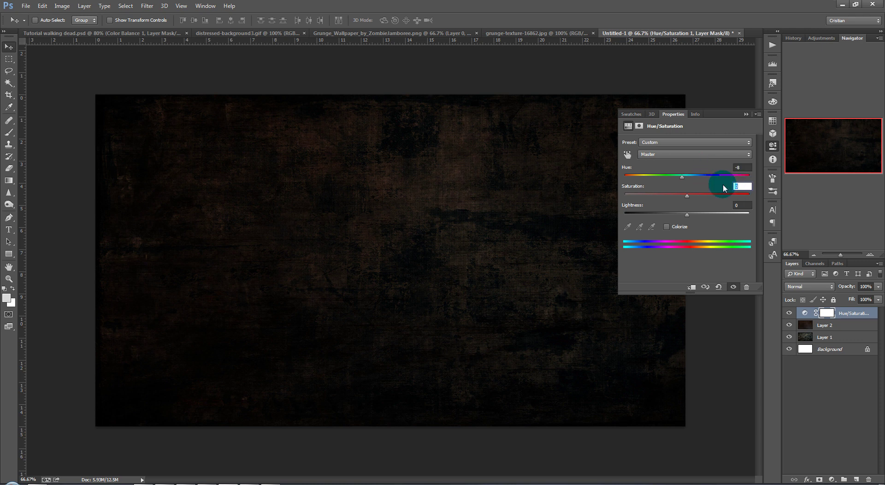
type("23")
left_click(744, 206)
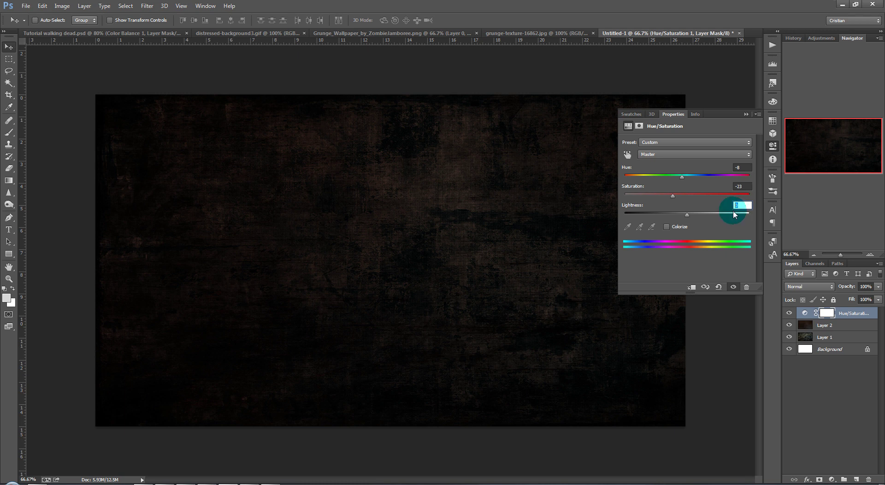
type("-11")
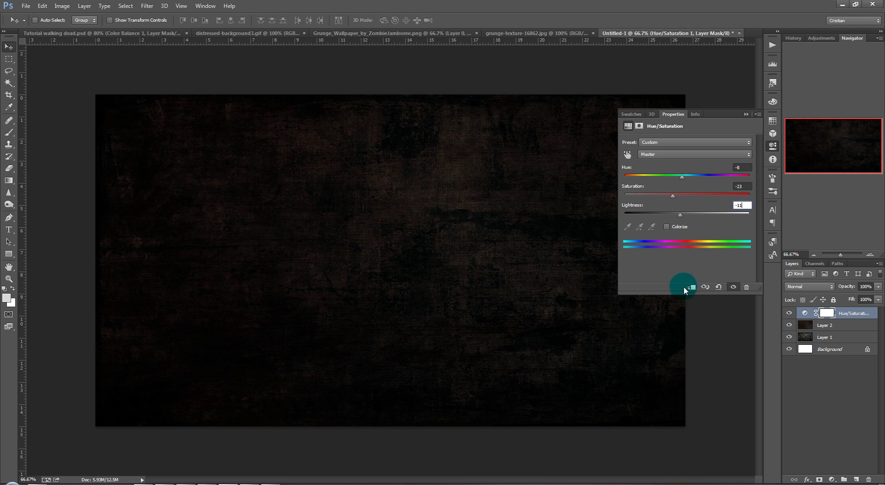
left_click(744, 114)
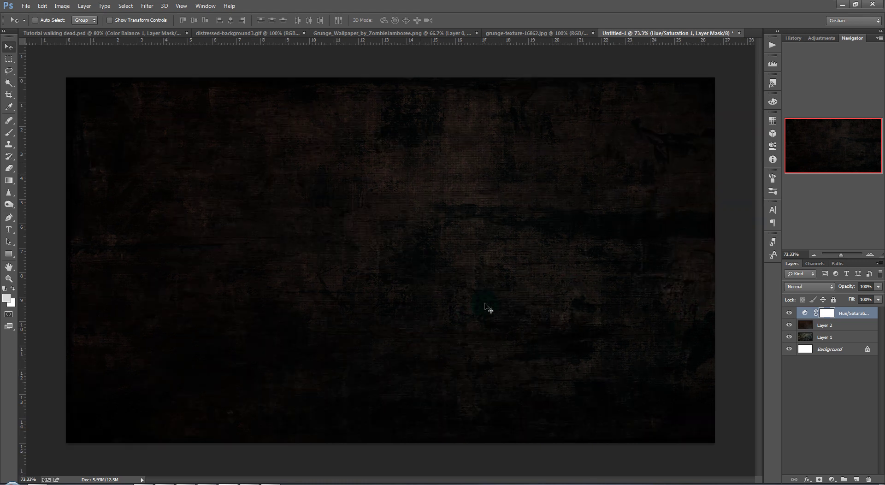
- Group the Hue/Saturation layer and both texture layers into a group named Fundal
left_click(854, 315)
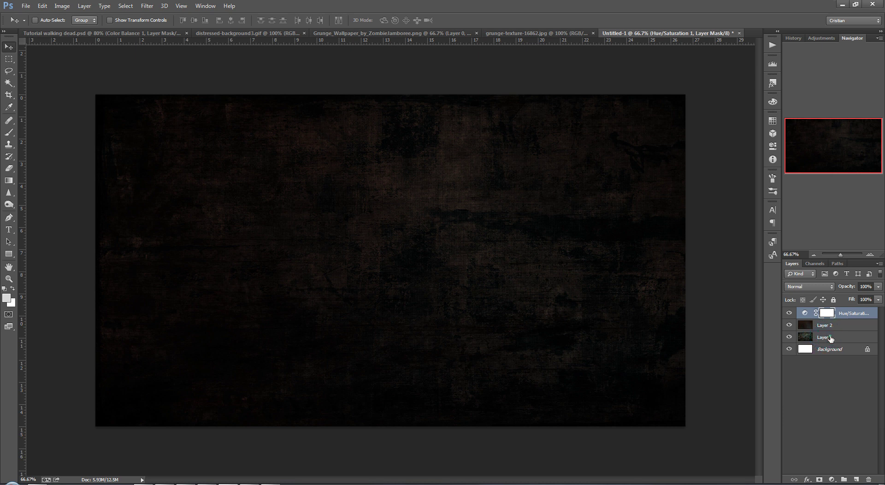
left_click(824, 338, "shift")
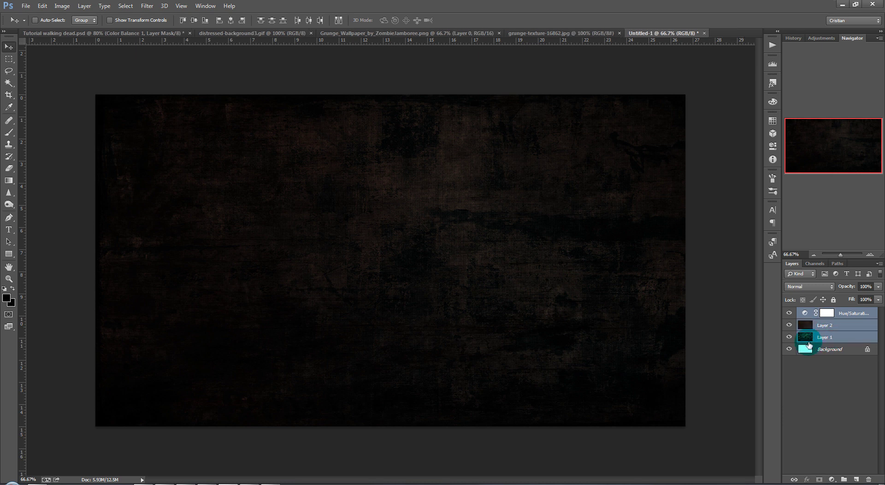
key("ctrl+g")
double_click(824, 313)
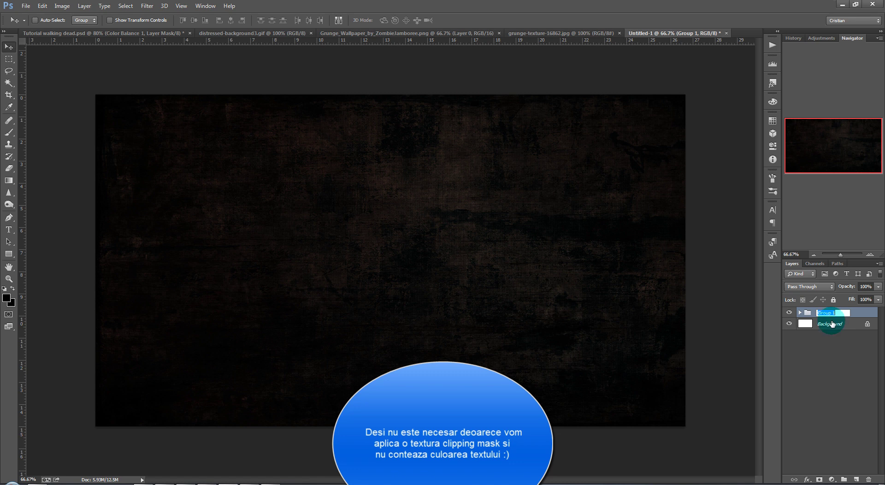
type("Fundal")
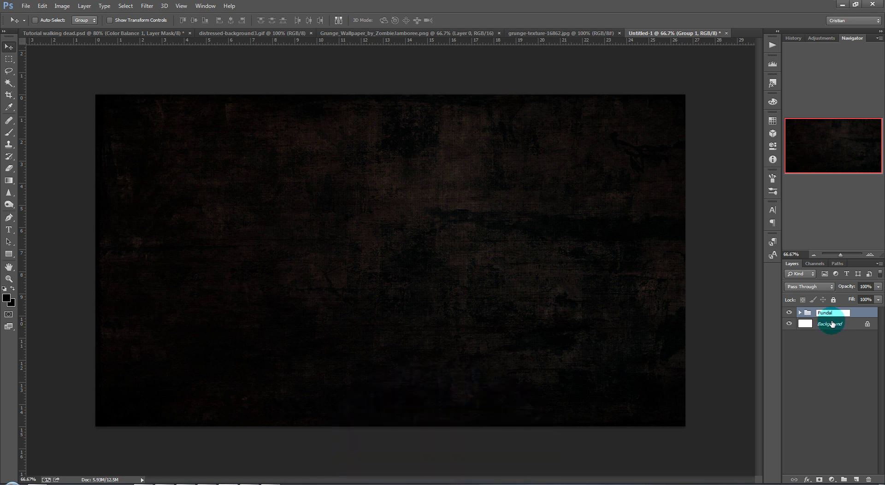
key("Return")
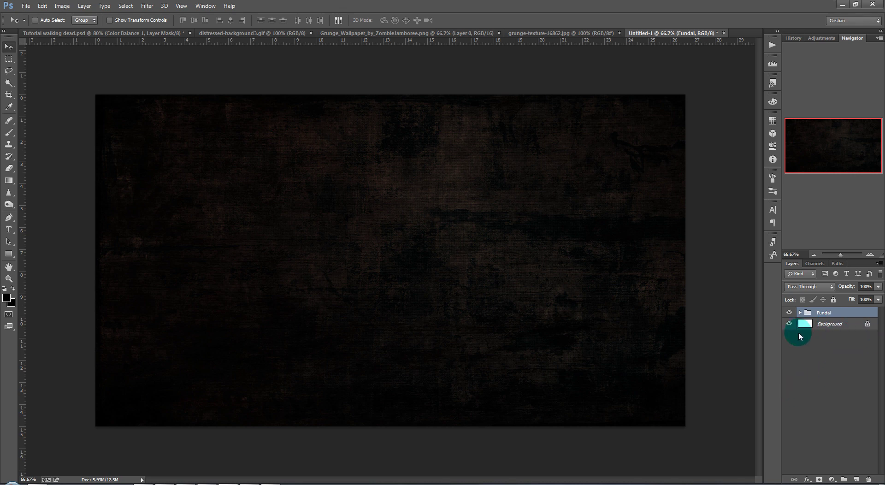
- Convert the white Background into Layer 0 and delete it
left_click(866, 324)
double_click(867, 324)
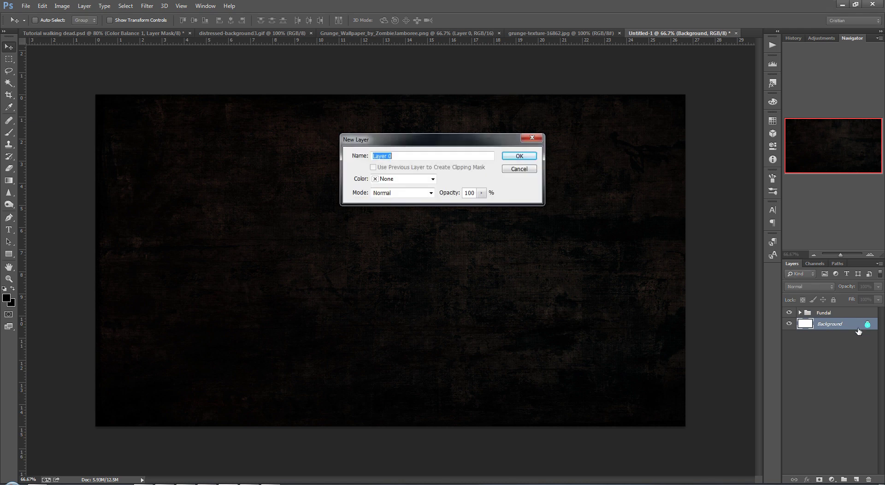
left_click(523, 158)
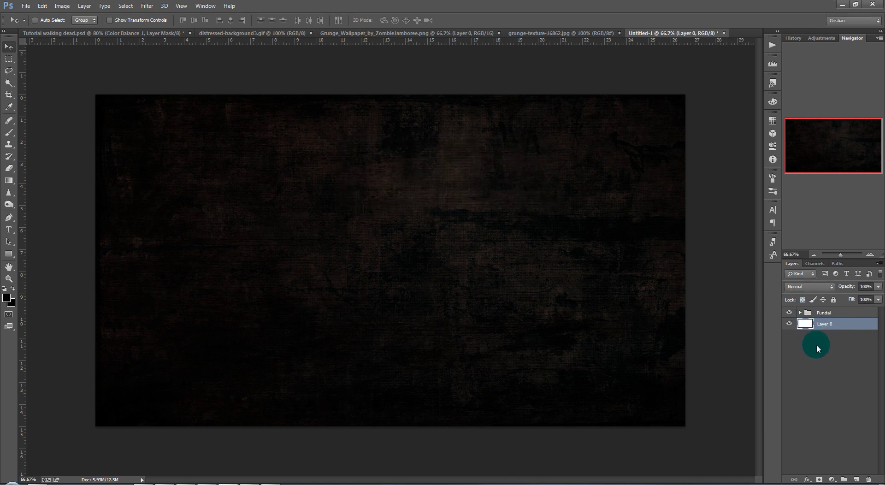
key("Delete")
left_click_drag(815, 344, 705, 257)
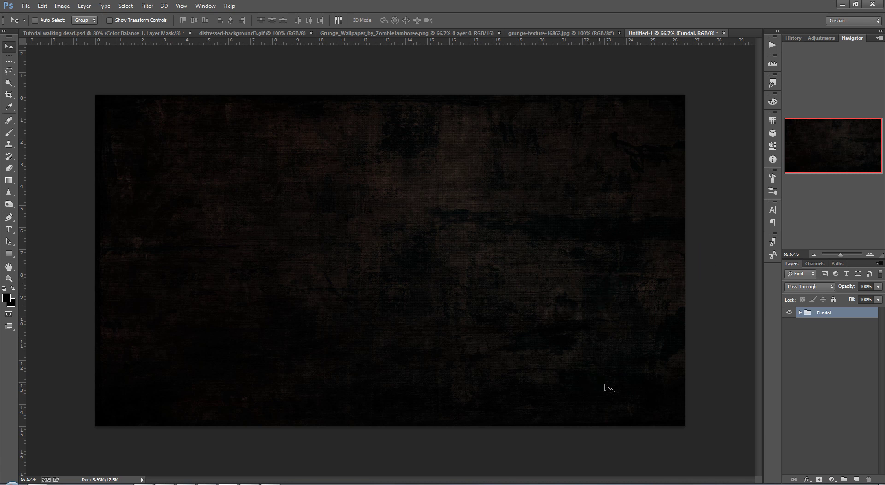
- Start an Impact text layer just left of the canvas centre
left_click(5, 233)
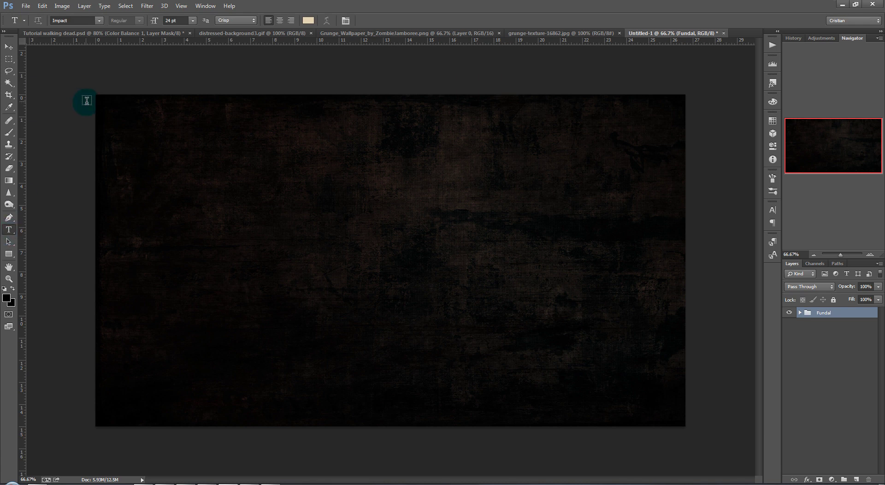
left_click(229, 263)
type("WALKINF DEAD")
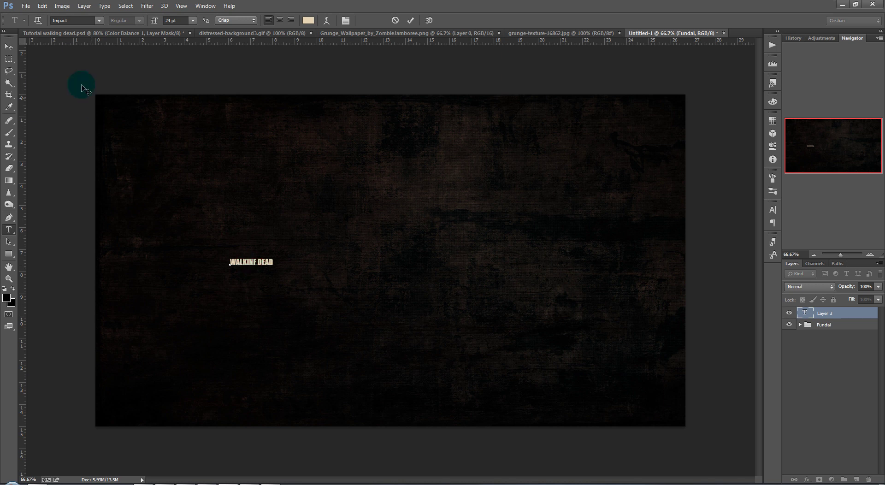
- Scale the title up to about 253 pt and move it to the canvas middle
left_click(10, 45)
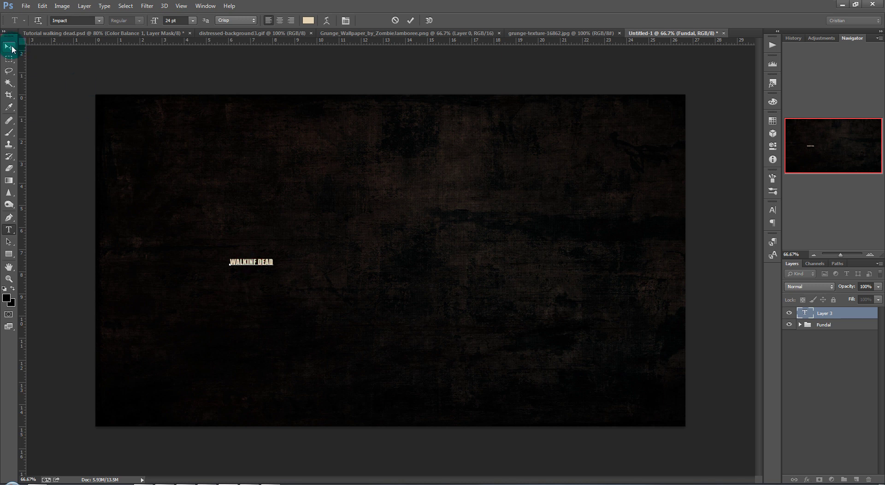
key("ctrl+t")
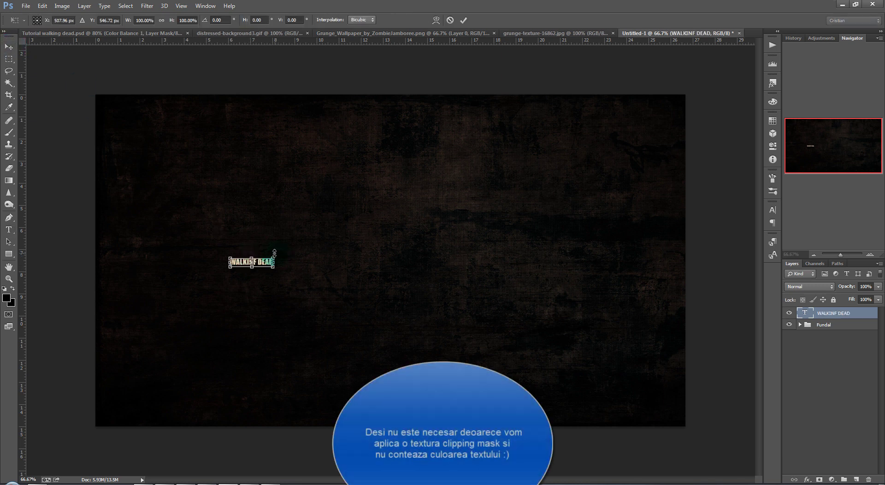
mouse_move(274, 257)
left_mouse_down()
mouse_move(618, 161)
mouse_move(627, 143)
left_mouse_up()
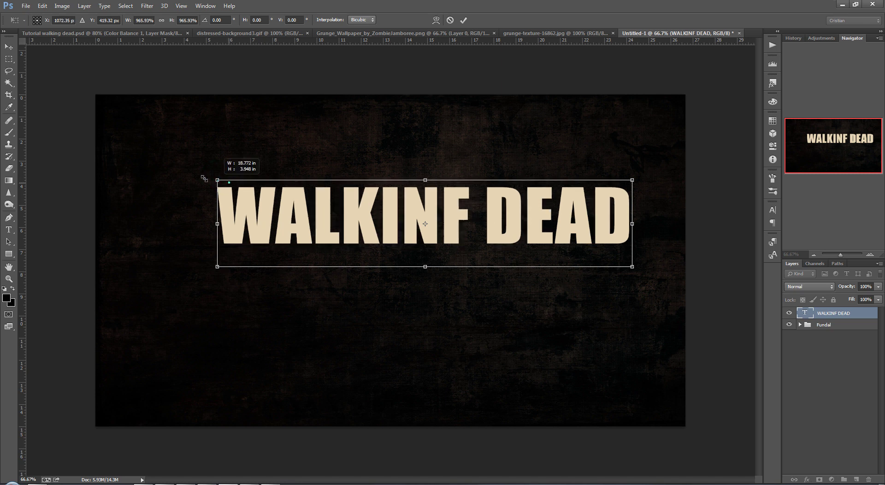
left_click_drag(227, 182, 178, 172)
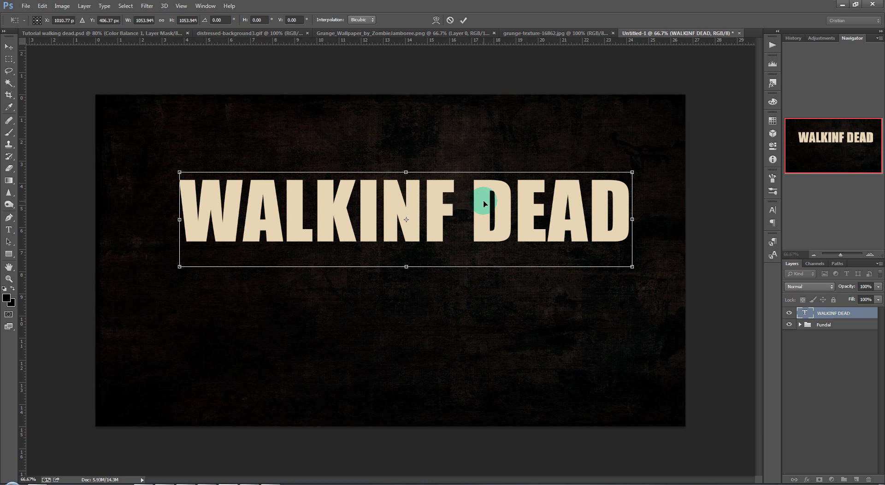
left_click_drag(447, 208, 480, 254)
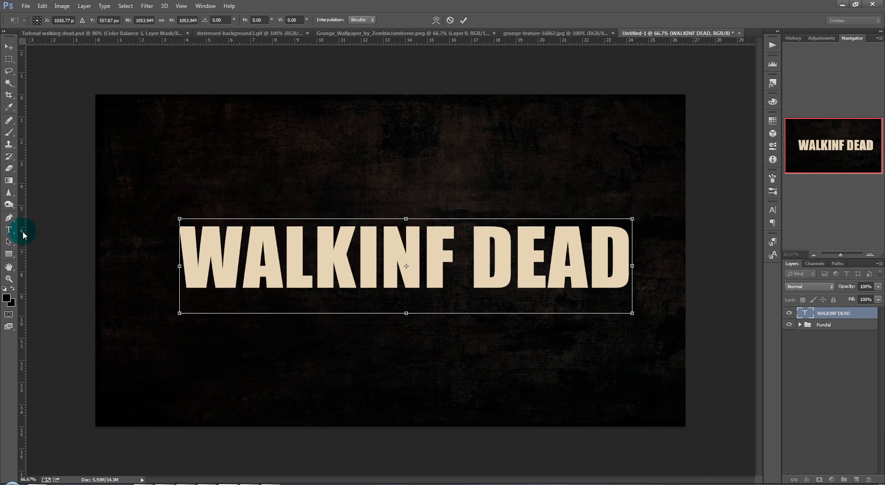
left_click(9, 229)
key("Return")
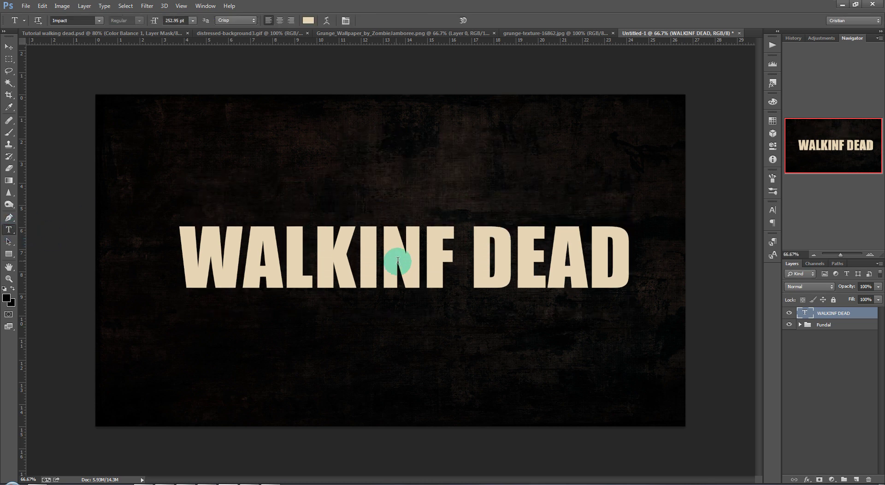
- Replace the misspelt F with G so the title reads WALKING DEAD
left_click(429, 265)
left_click_drag(429, 264, 442, 266)
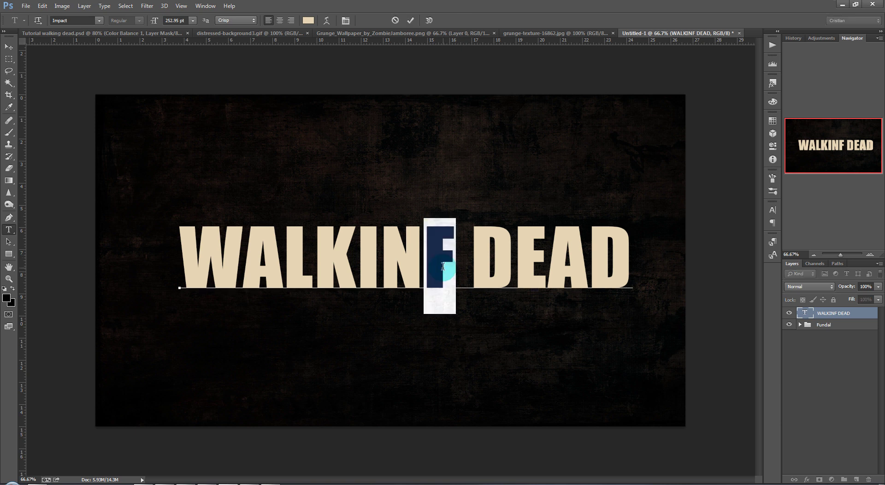
type("G")
left_click(9, 47)
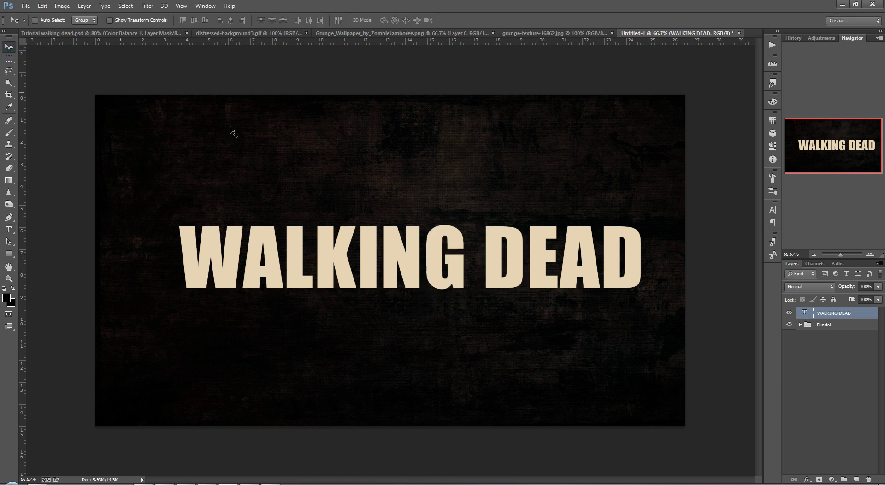
left_click(8, 235)
- Keep the title's cream #e6d5b5 colour and select the entire canvas
left_click(308, 20)
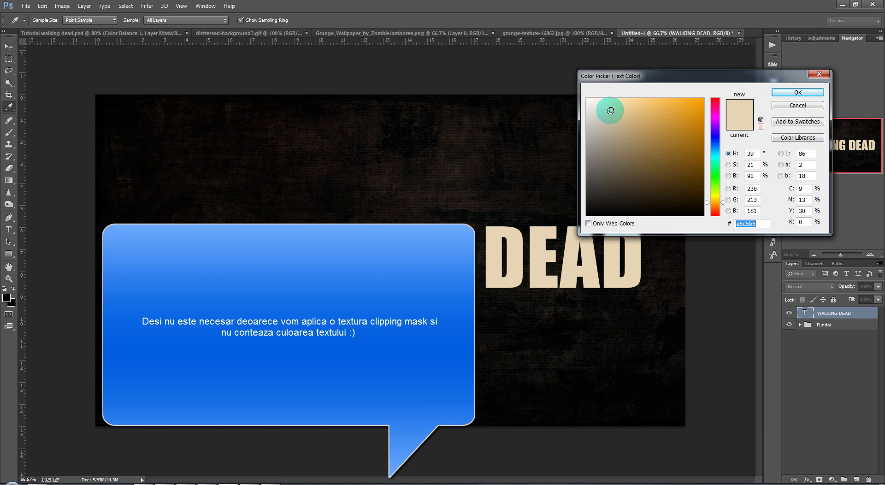
left_click(797, 92)
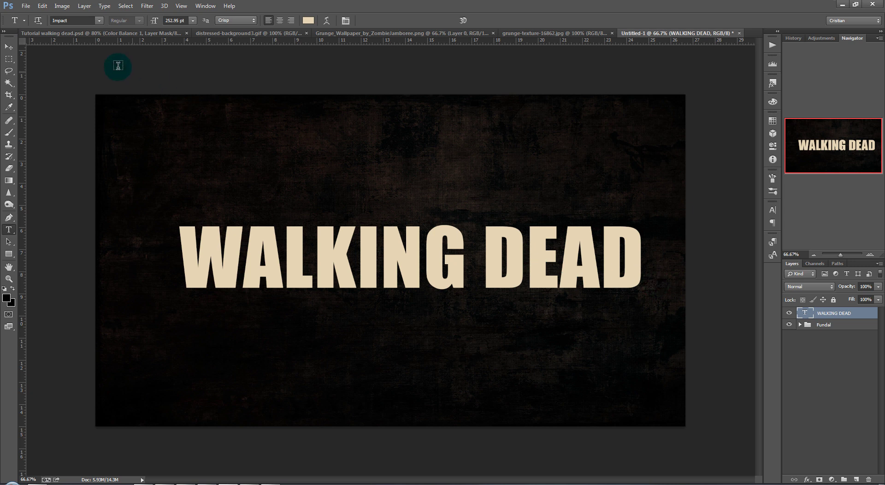
left_click(10, 50)
left_click(289, 255)
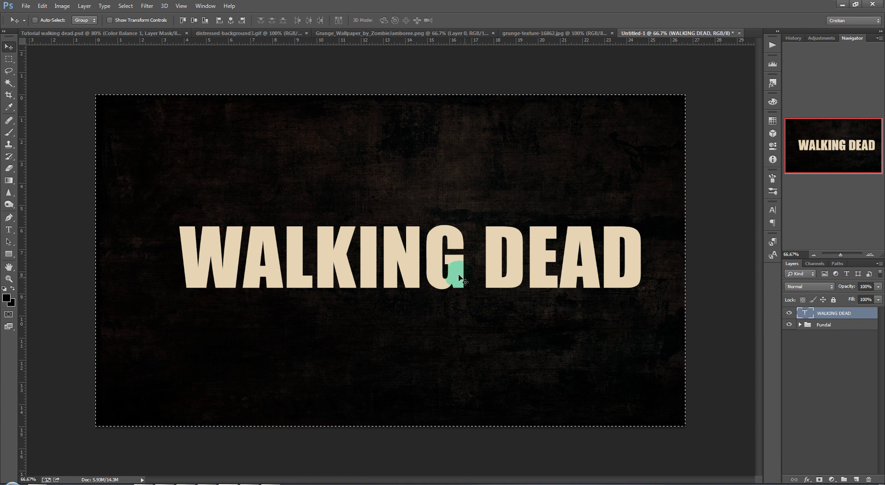
- Align the title to the canvas's vertical and horizontal centres, then deselect
left_click(10, 46)
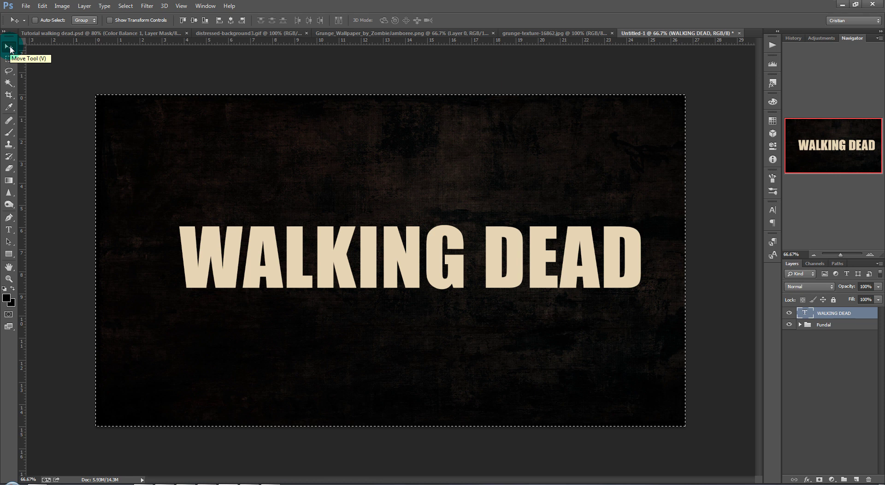
left_click(194, 20)
left_click(231, 20)
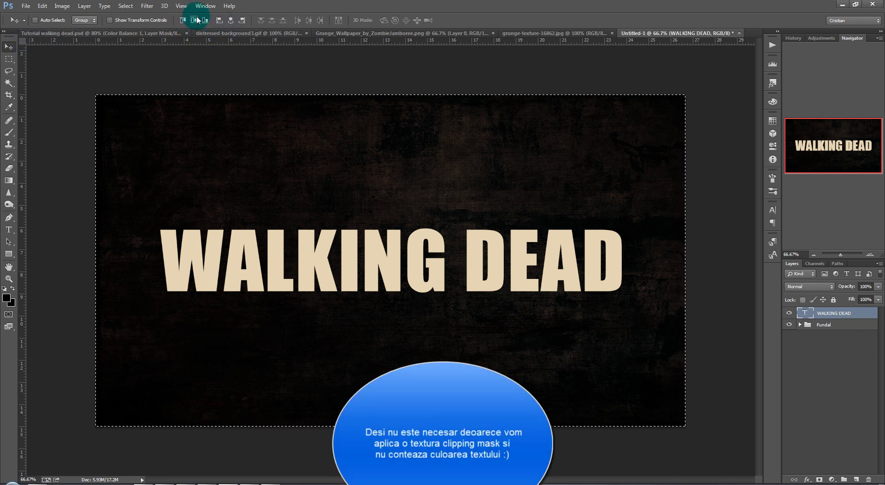
key("ctrl+d")
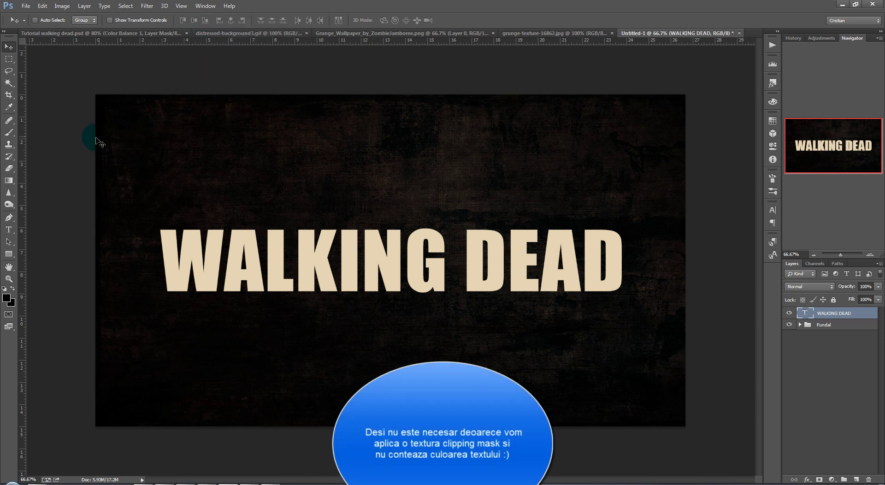
- Switch to the Type tool and bring up a floating Character panel from the Window menu
left_click(10, 230)
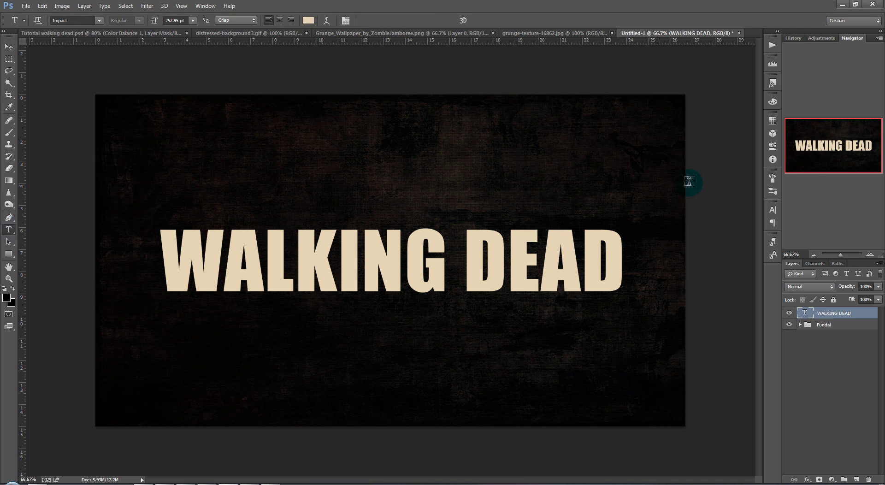
left_click(772, 211)
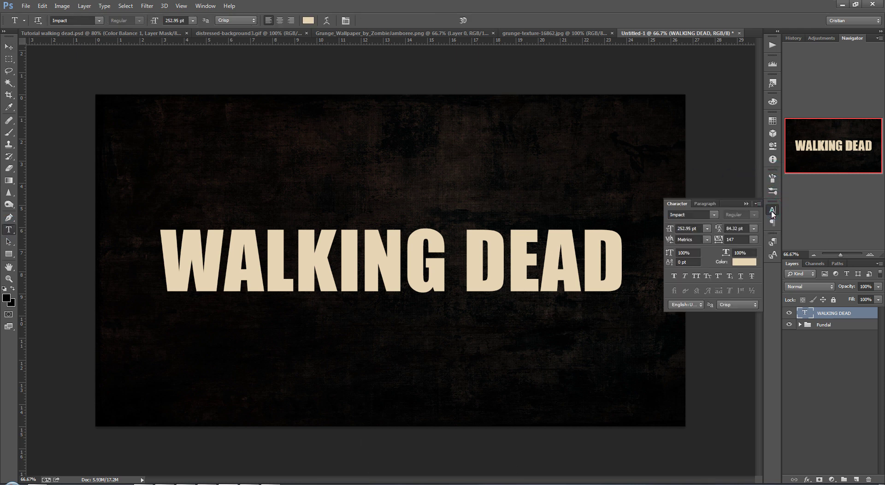
left_click(772, 211)
left_click(205, 6)
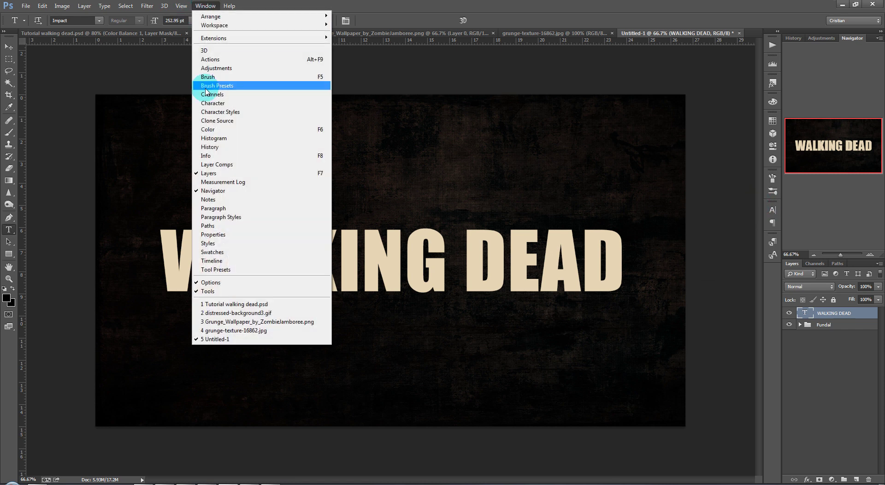
left_click(212, 103)
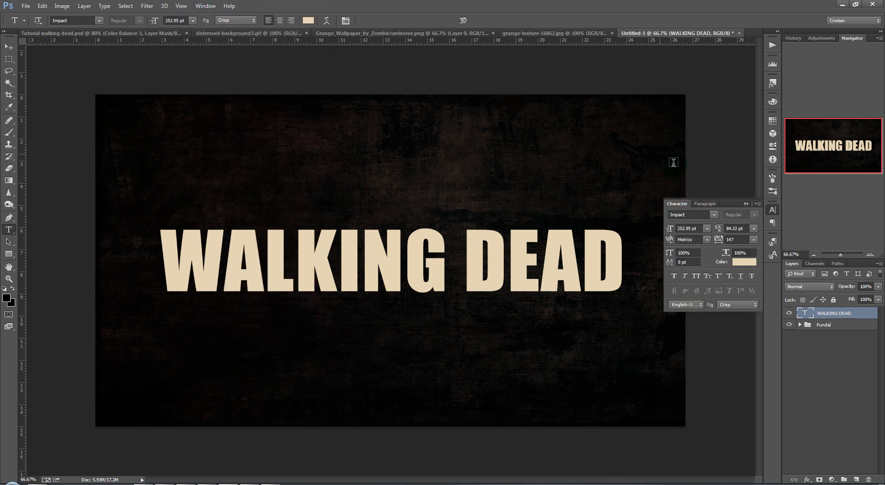
- Reset the WALKING DEAD tracking to 147, then reduce it to 137
left_click(736, 240)
left_click(720, 241)
left_click_drag(719, 245, 716, 245)
mouse_move(717, 240)
left_mouse_down()
mouse_move(737, 238)
mouse_move(720, 243)
left_mouse_up()
left_click(405, 178)
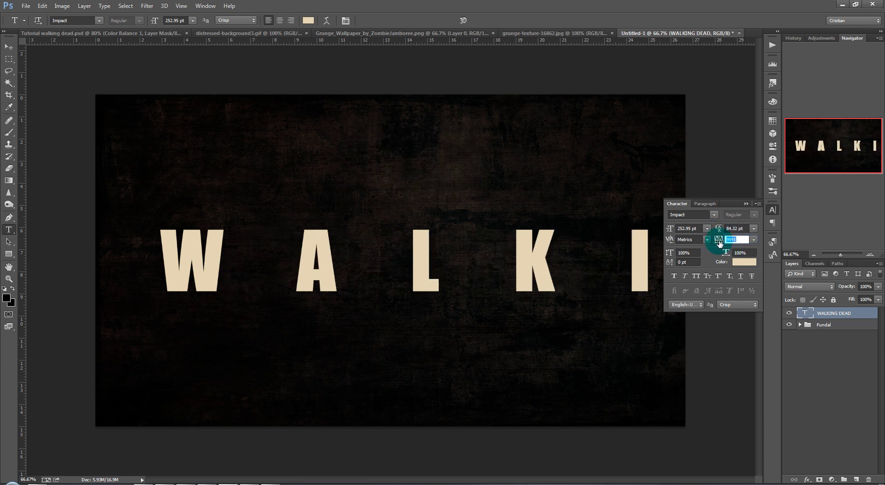
type("147")
left_click_drag(719, 243, 720, 242)
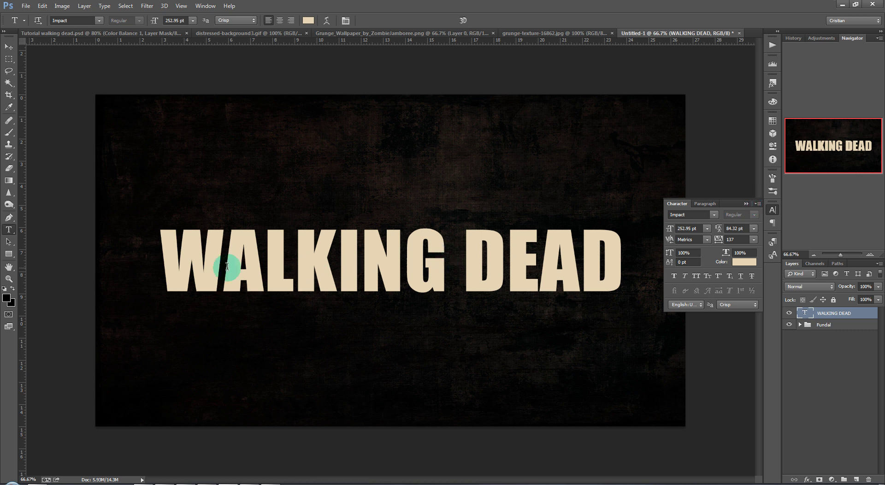
left_click(746, 204)
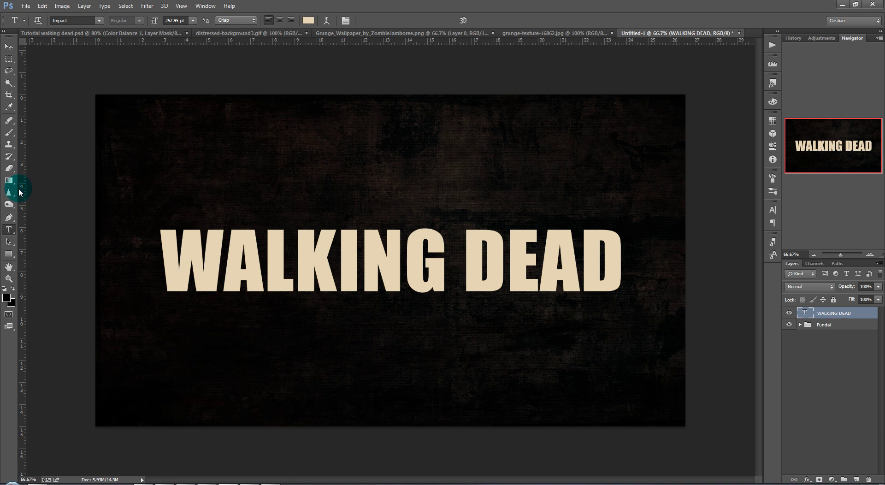
- Scale THE up about five times and place it above the left side of WALKING DEAD
left_click(206, 175)
type("THE")
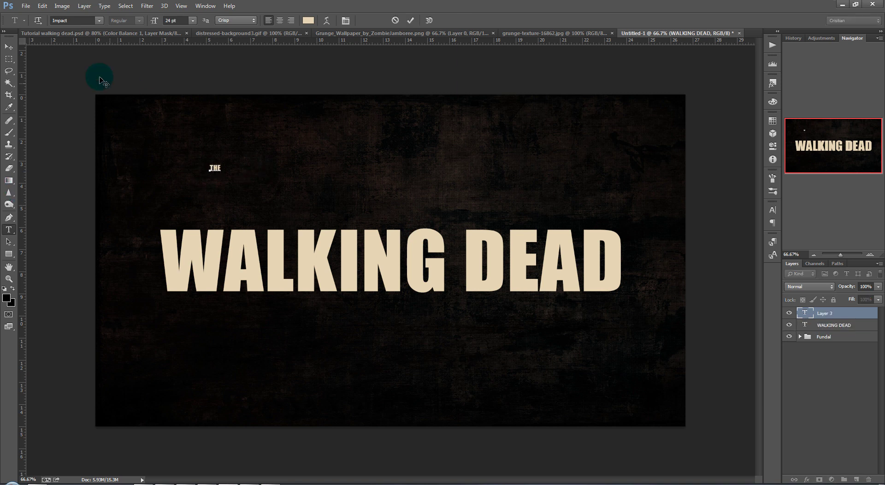
left_click(9, 47)
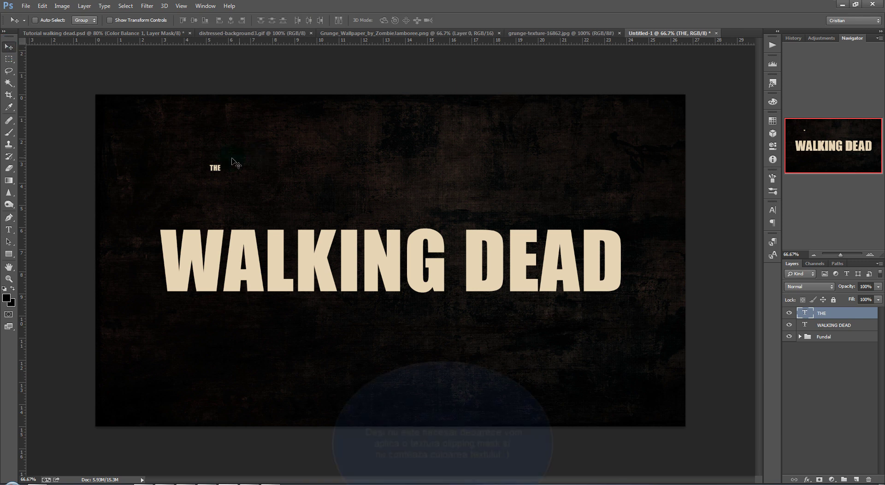
key("ctrl+t")
left_click_drag(221, 165, 277, 140)
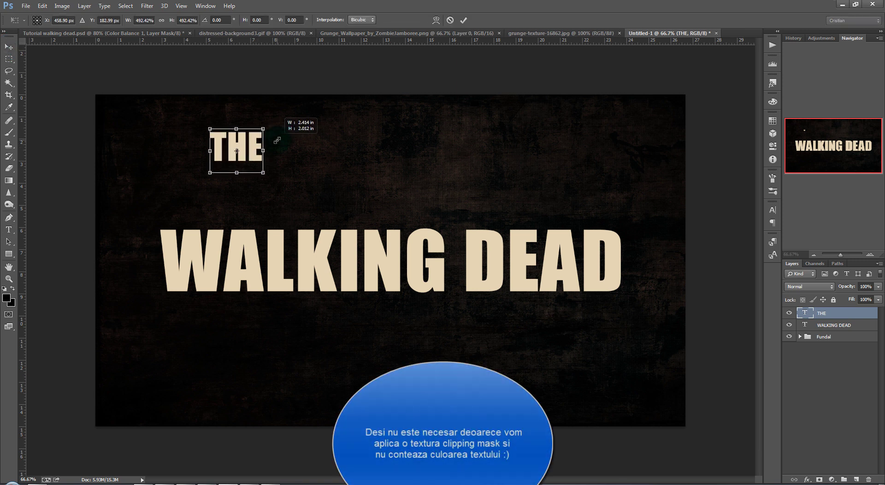
key("Return")
left_click_drag(239, 148, 246, 213)
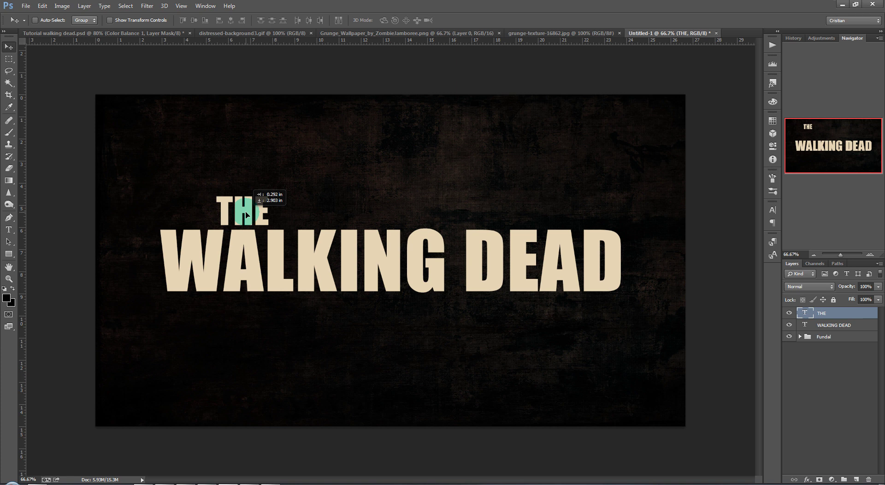
left_click_drag(246, 214, 245, 215)
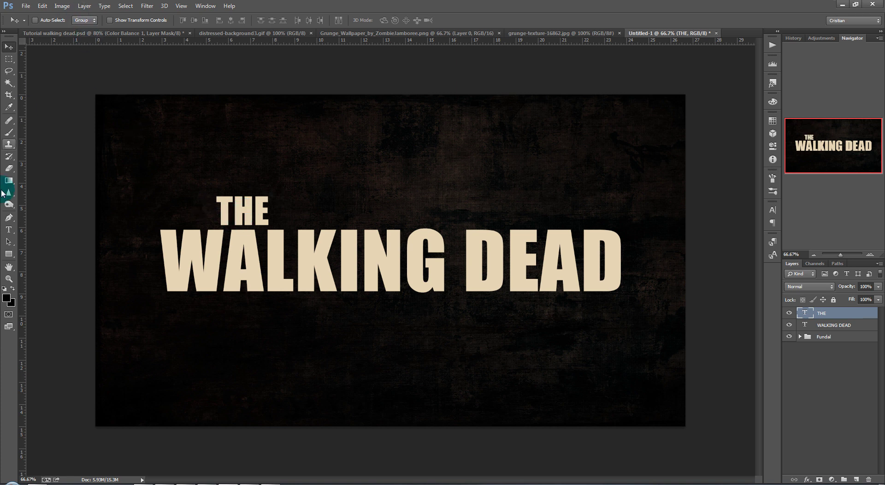
- Change THE's font from Impact to Gill Sans MT, then to Gill Sans MT Condensed
left_click(9, 229)
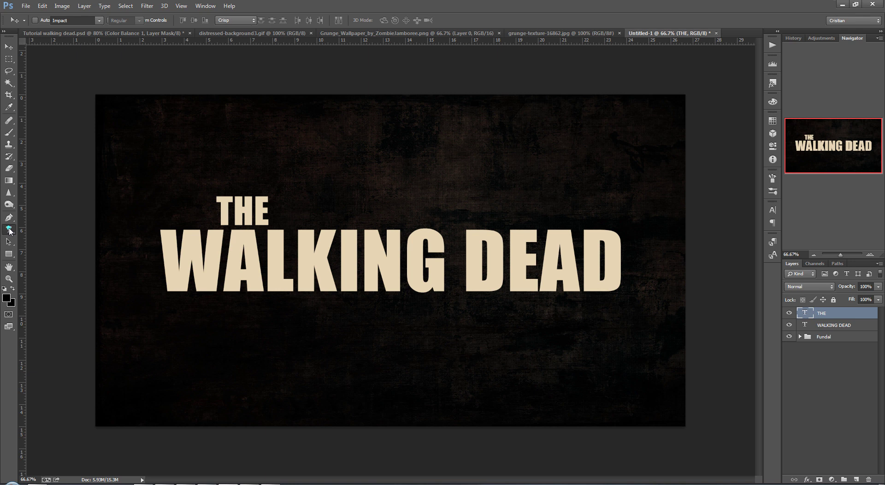
left_click(88, 21)
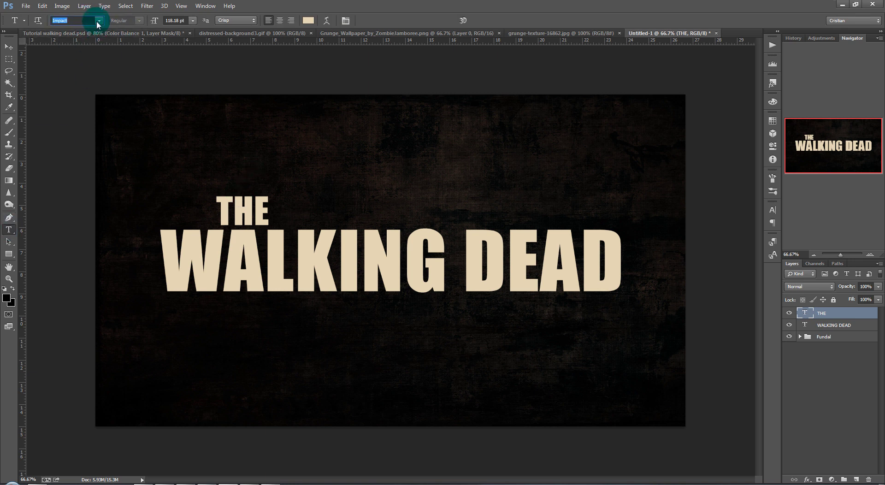
left_click(99, 21)
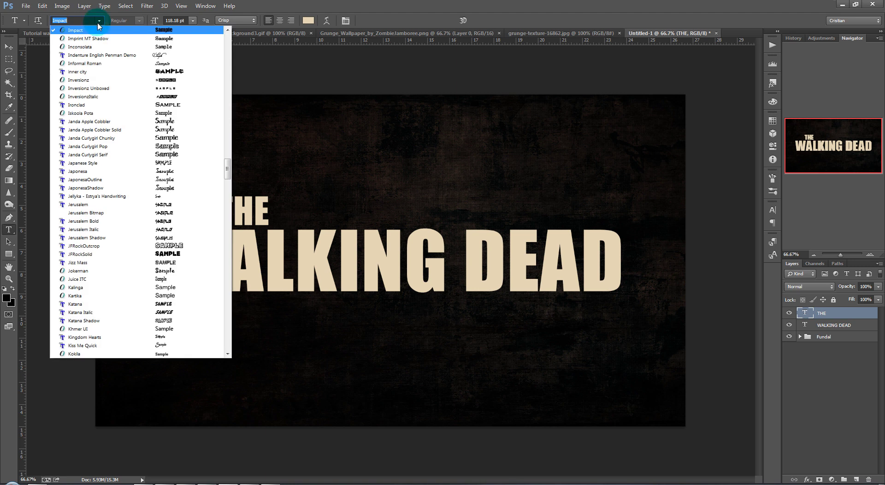
scroll(91, 194, "up", 2)
scroll(91, 194, "up", 1)
scroll(90, 194, "up", 1)
scroll(91, 194, "up", 2)
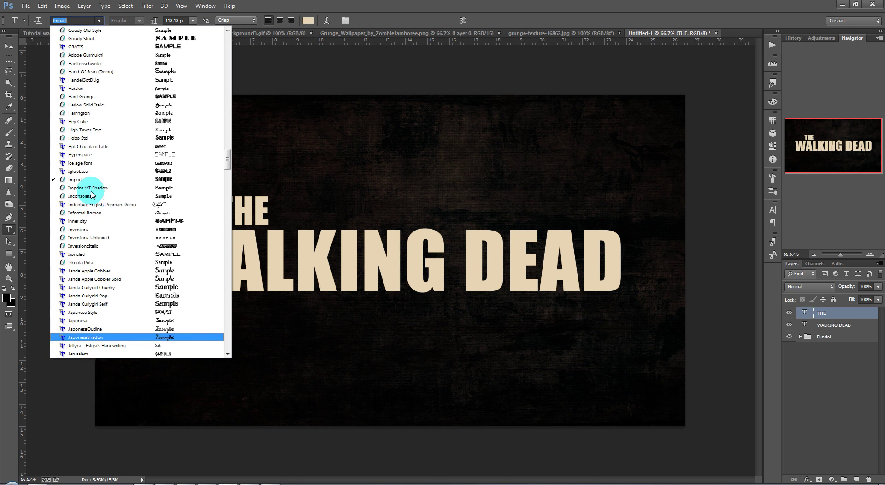
scroll(92, 189, "up", 1)
scroll(94, 189, "up", 1)
scroll(97, 161, "up", 1)
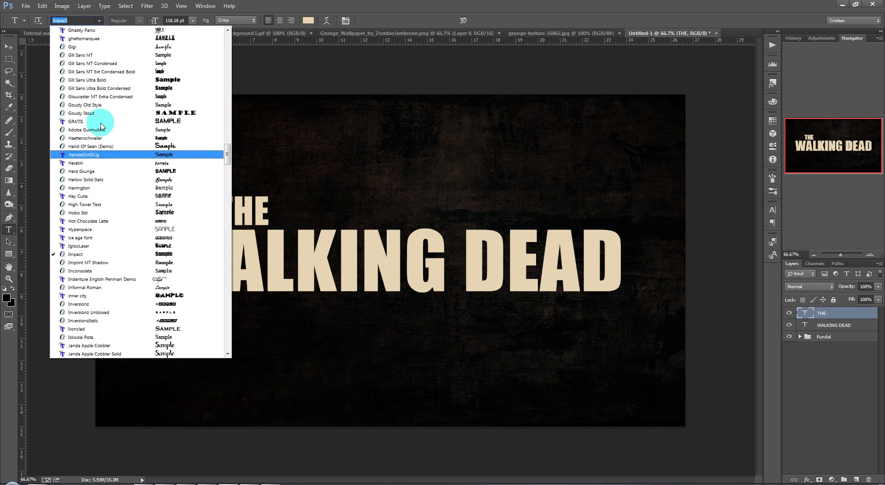
left_click(98, 56)
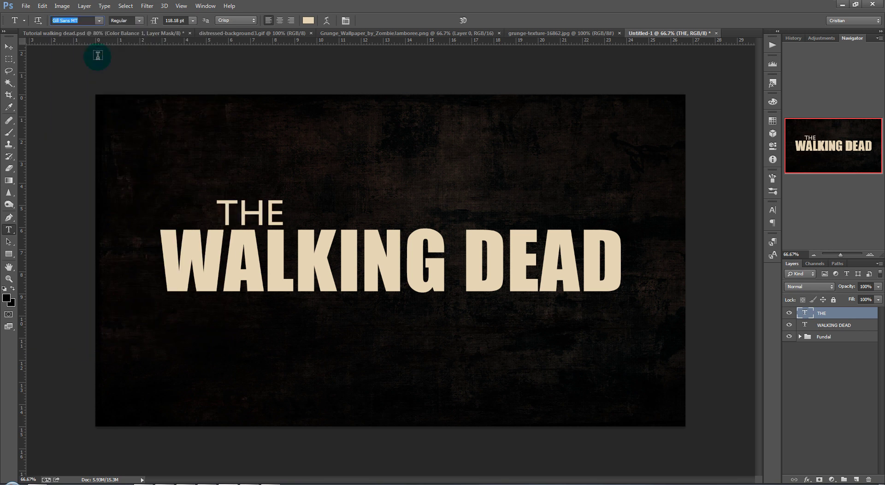
left_click(83, 20)
key("Down")
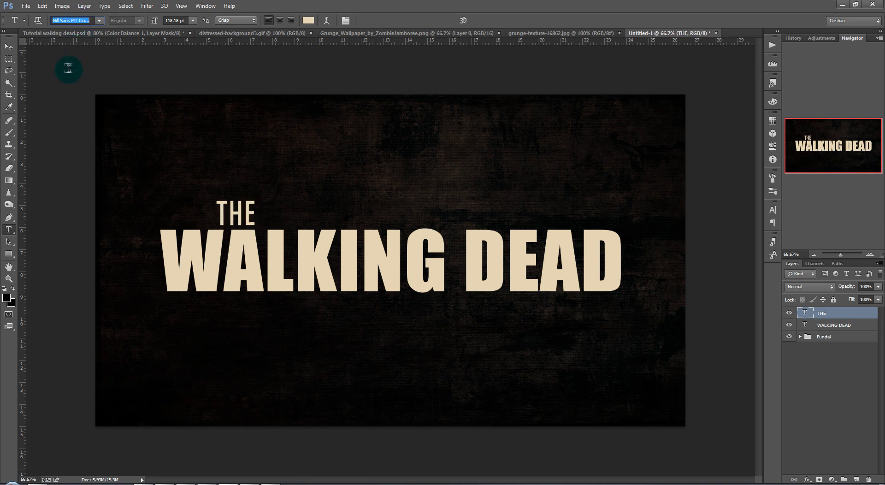
- Nudge THE slightly right, then group THE and WALKING DEAD as 'text font'
left_click(11, 50)
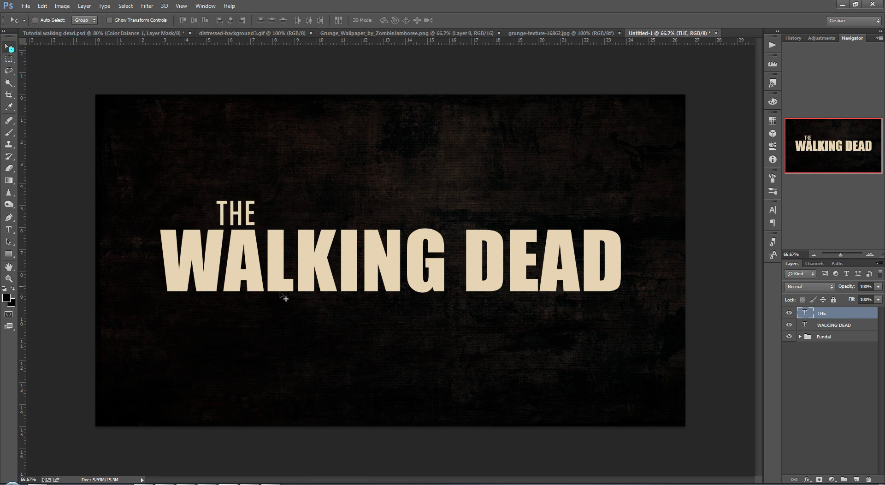
left_click_drag(251, 220, 255, 221)
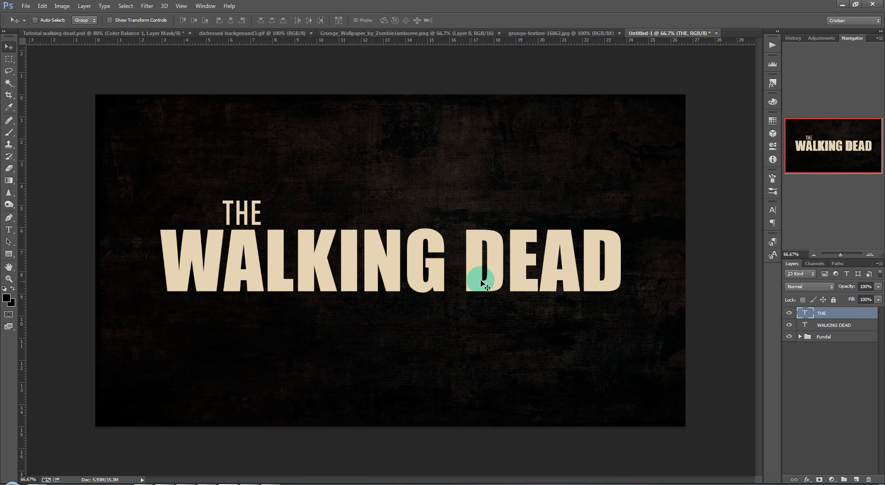
left_click(828, 324)
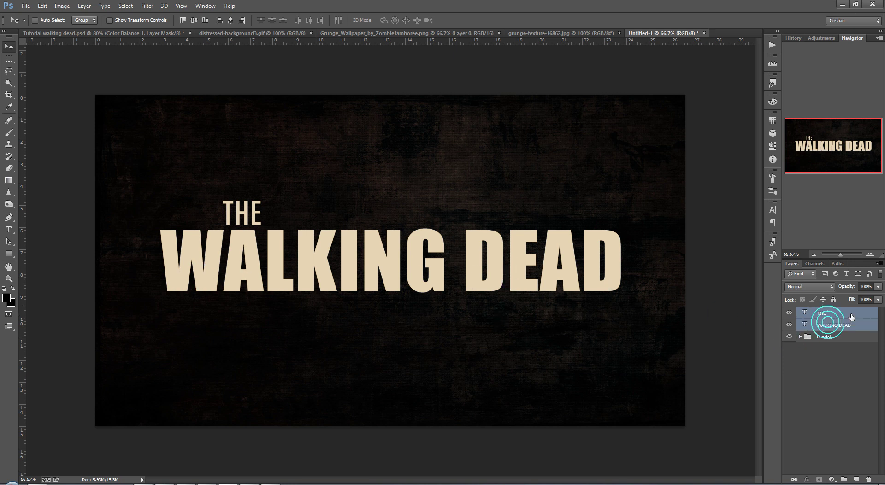
left_click(837, 314)
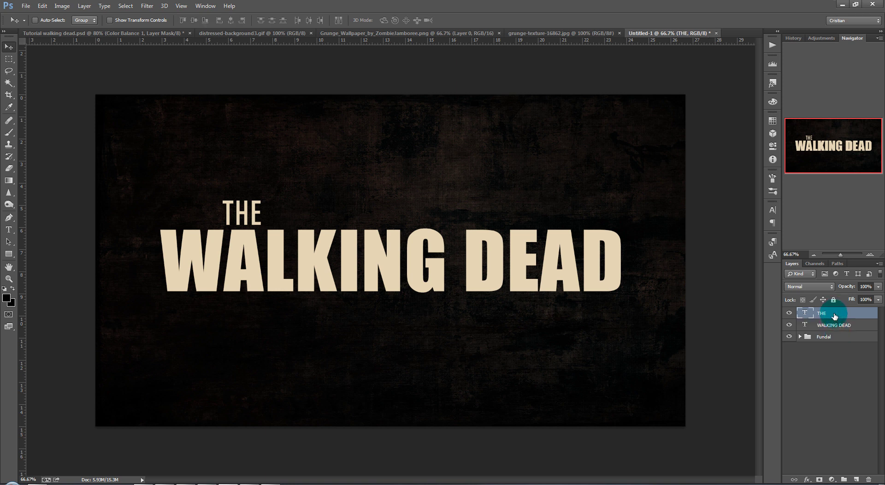
left_click(834, 327, "shift")
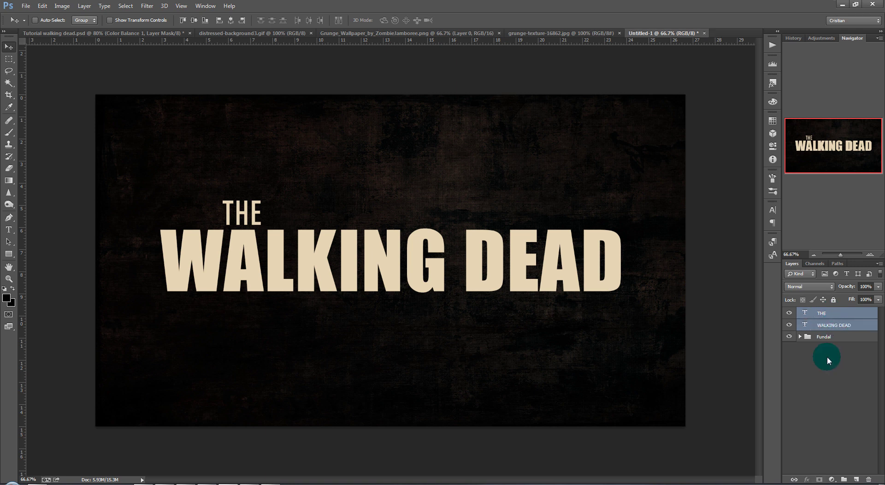
key("ctrl+g")
type("text fo")
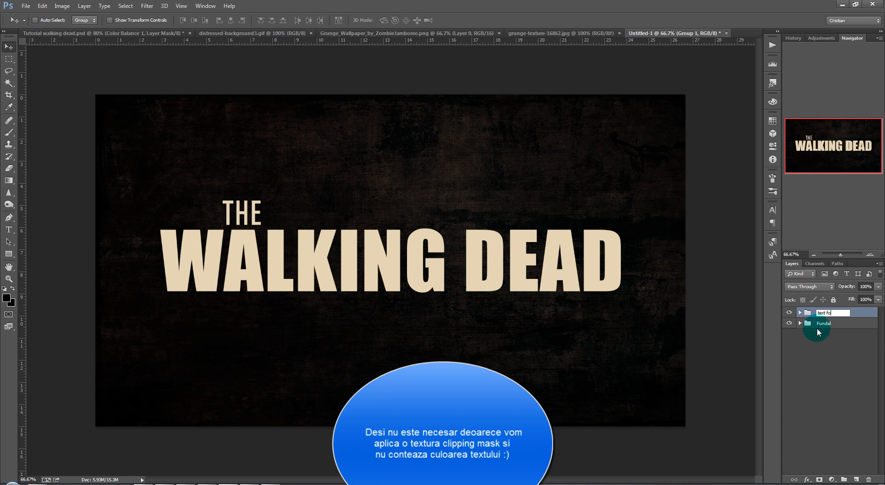
type("nt")
left_click(823, 386)
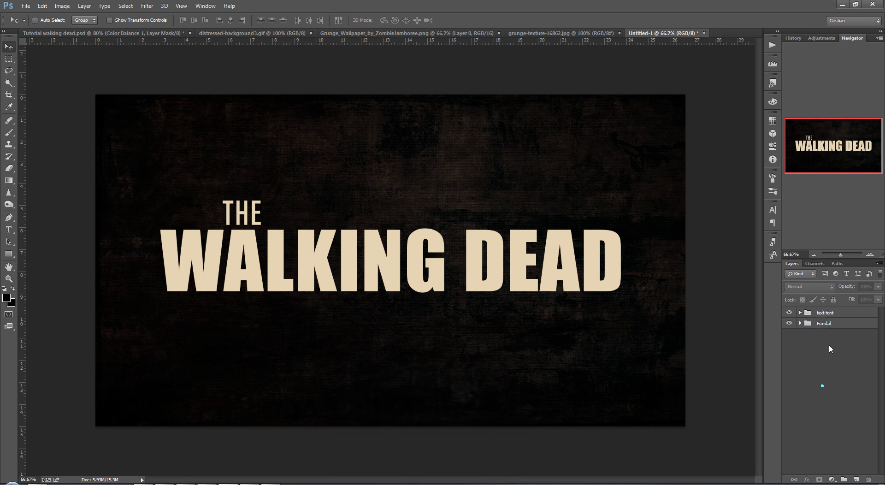
left_click(835, 314)
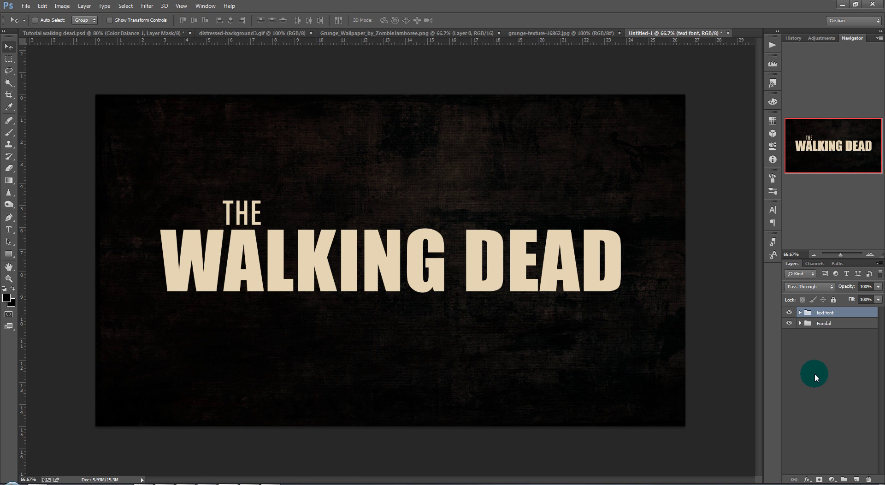
- Duplicate the text font group, hide the original, and merge the copy into one layer
key("ctrl+j")
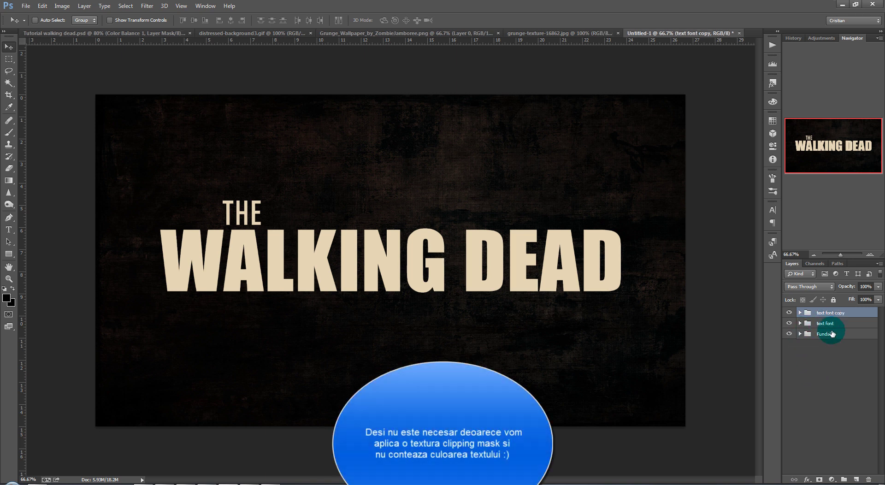
left_click(789, 323)
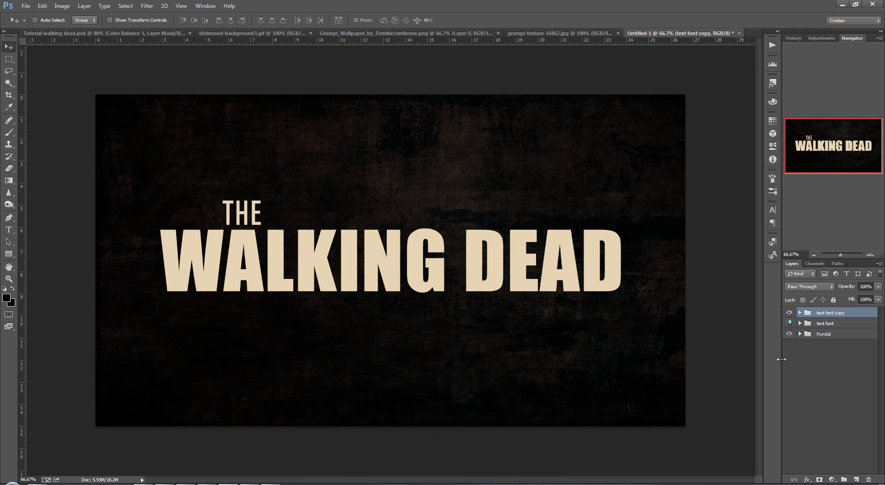
right_click(825, 314)
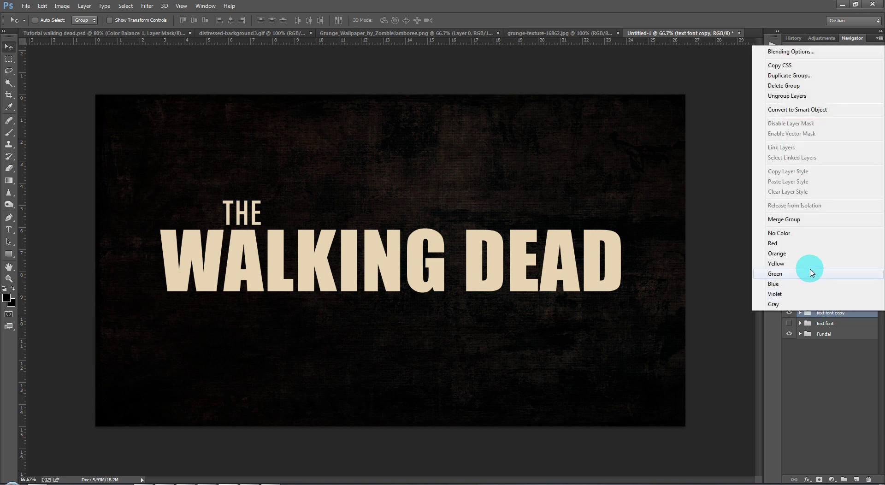
left_click(813, 225)
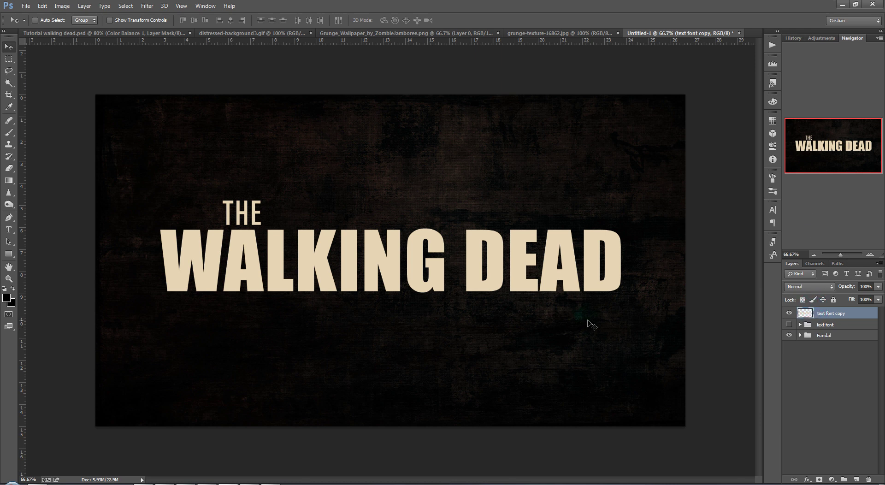
mouse_move(804, 313)
left_mouse_down()
mouse_move(819, 319)
mouse_move(820, 333)
mouse_move(804, 333)
left_mouse_up()
- Bring grunge-texture-16862.jpg into the title document as Layer 3, scaled over most of the canvas
left_click(557, 34)
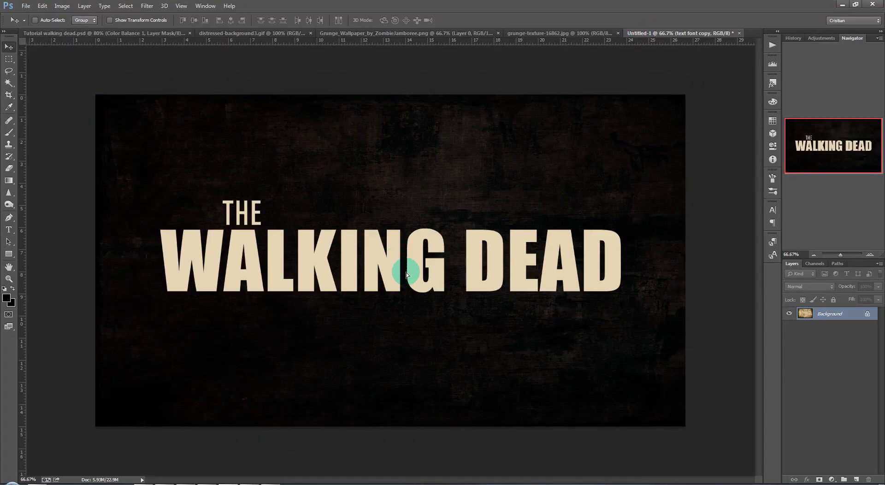
mouse_move(640, 36)
left_mouse_down()
mouse_move(406, 272)
mouse_move(353, 260)
left_mouse_up()
key("ctrl+t")
mouse_move(549, 137)
left_mouse_down()
mouse_move(625, 129)
mouse_move(640, 116)
left_mouse_up()
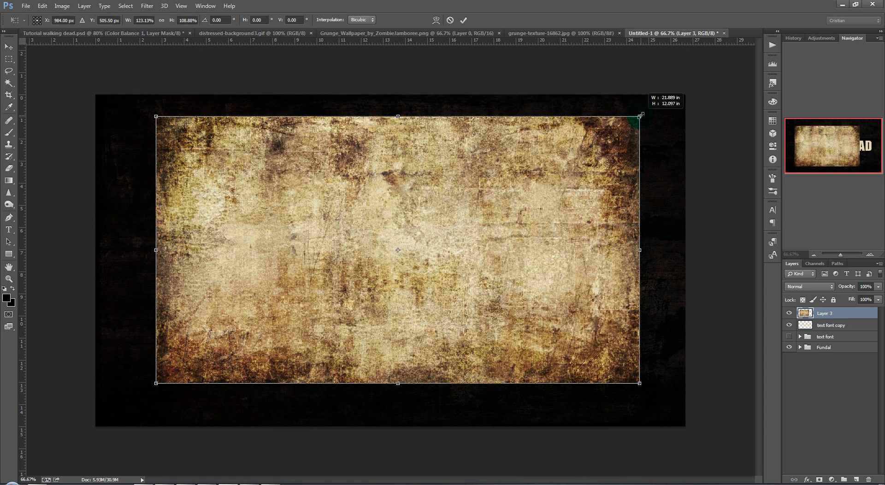
left_click_drag(505, 185, 501, 196)
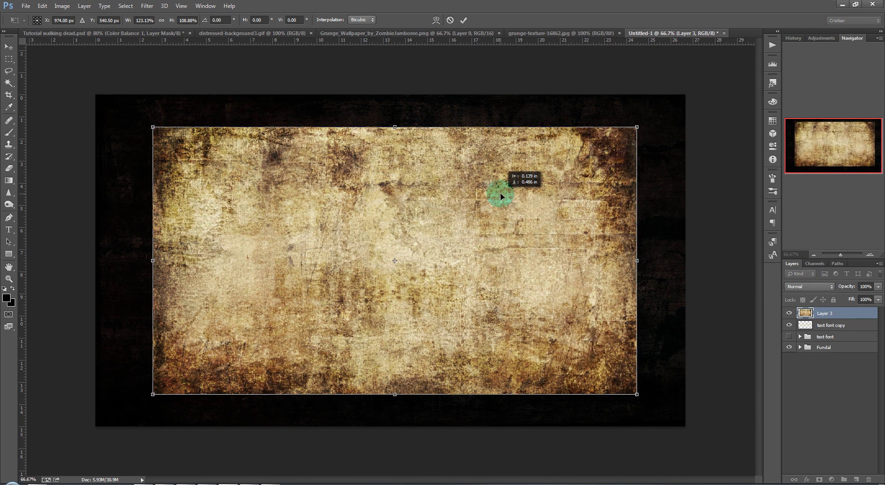
key("Return")
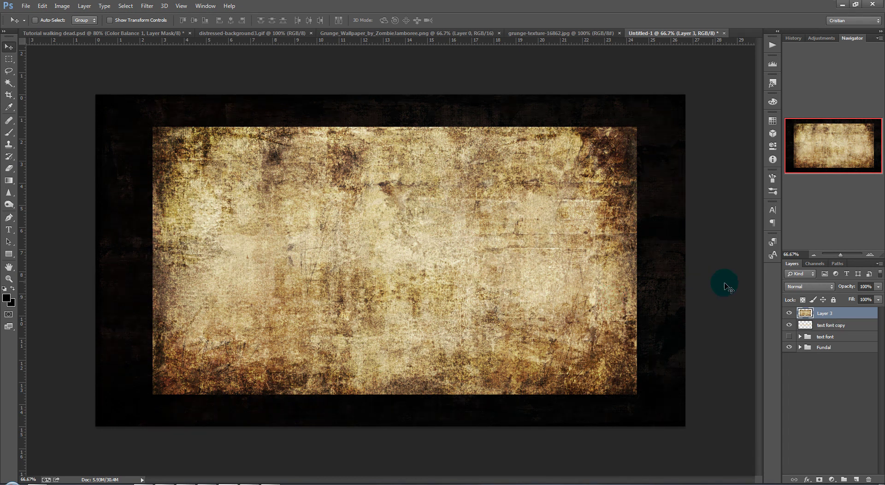
- Clip Layer 3's grunge texture to the merged text font copy layer
left_click(823, 314)
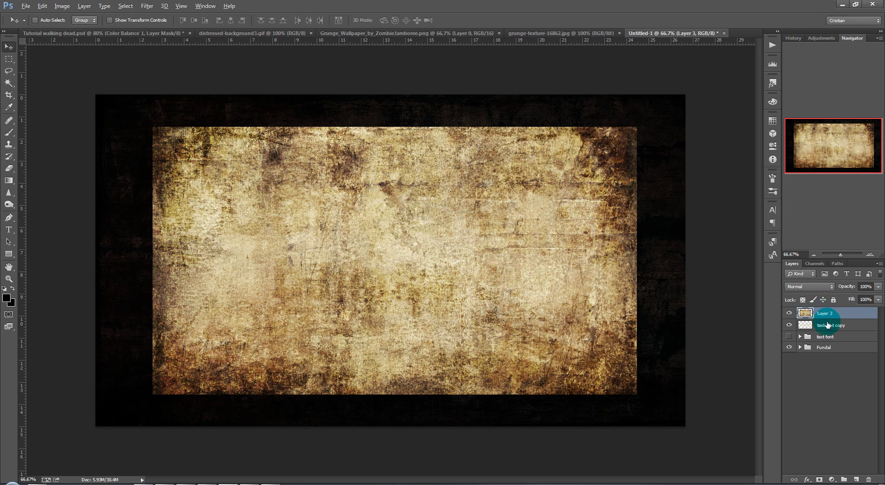
left_click_drag(797, 313, 824, 318)
left_click_drag(822, 318, 823, 325)
left_click(818, 318, "alt")
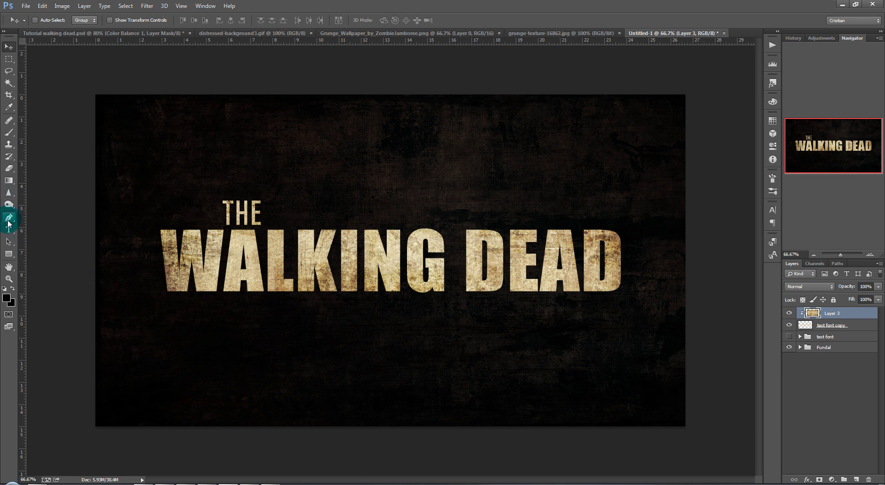
- Tone the texture on Layer 3 around the G and the A in DEAD
left_click_drag(9, 205, 43, 215)
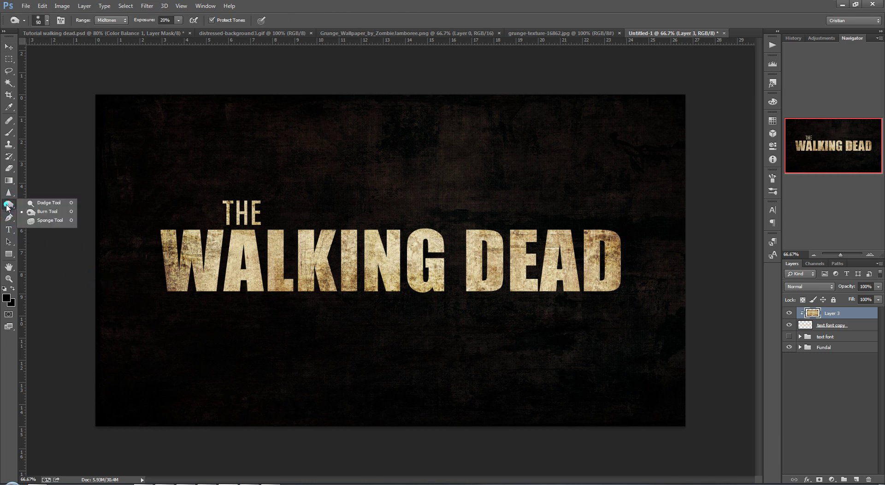
left_click(43, 216)
left_click(835, 316)
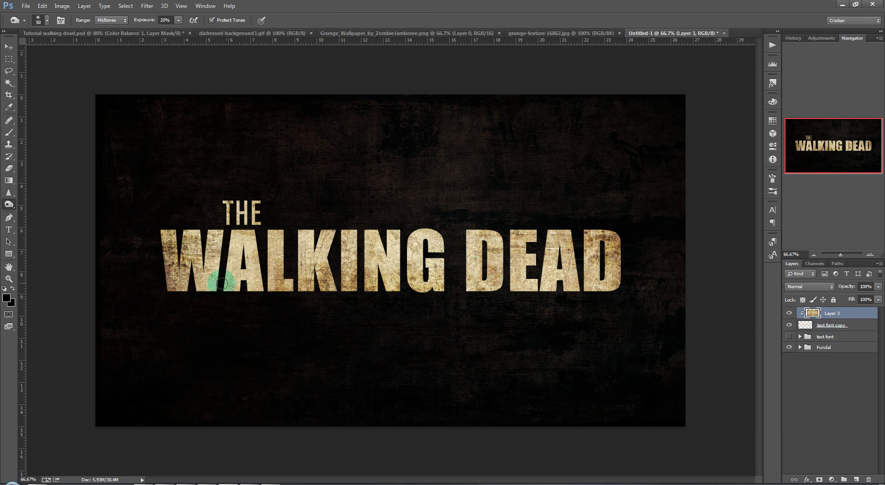
left_click(423, 241)
left_click(560, 250)
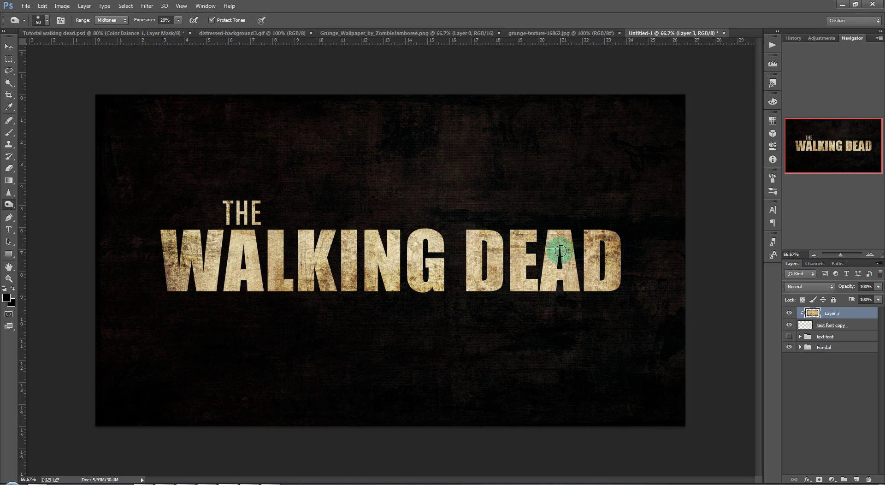
left_click(821, 313)
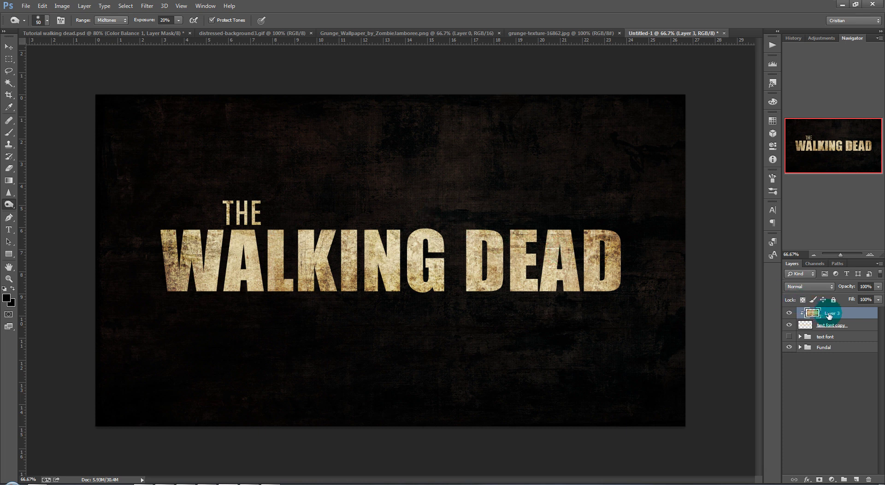
left_click(805, 315)
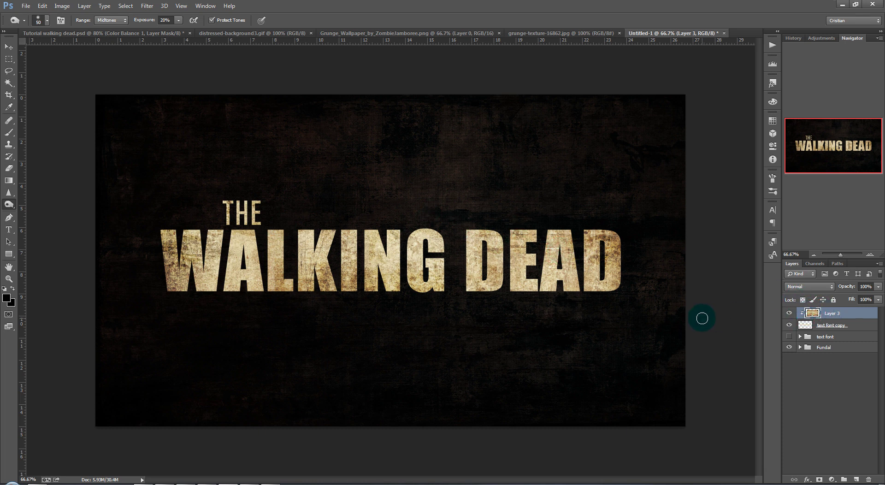
- Dodge patches on the W, A, L and K of WALKING
mouse_move(181, 269)
left_mouse_down()
mouse_move(177, 249)
mouse_move(311, 252)
mouse_move(164, 249)
left_mouse_up()
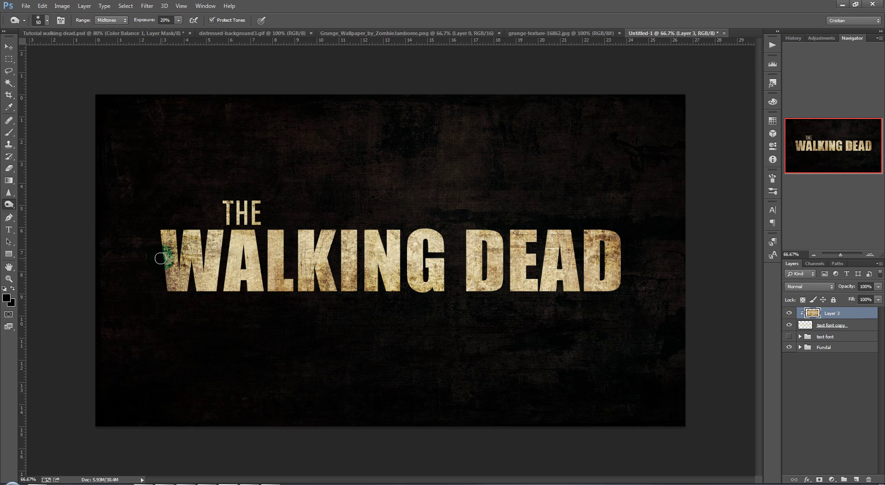
left_click_drag(169, 257, 178, 278)
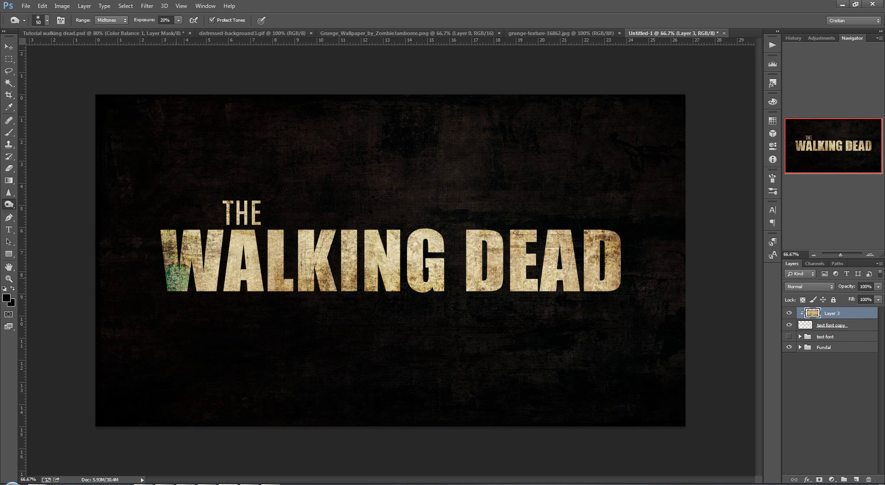
mouse_move(187, 238)
left_mouse_down()
mouse_move(190, 253)
mouse_move(233, 267)
mouse_move(237, 233)
mouse_move(251, 236)
left_mouse_up()
left_click(209, 282)
mouse_move(255, 270)
left_mouse_down()
mouse_move(273, 249)
mouse_move(299, 269)
mouse_move(321, 267)
mouse_move(306, 279)
left_mouse_up()
left_click(306, 266)
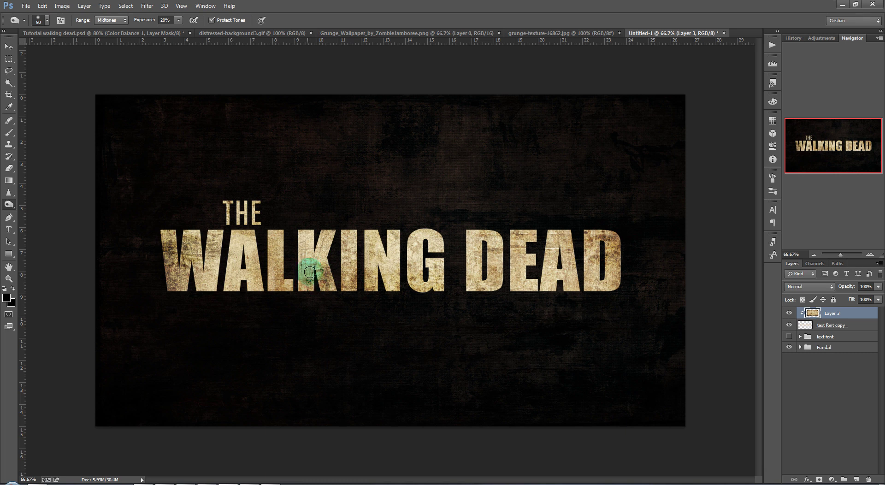
left_click(325, 236)
mouse_move(325, 236)
left_mouse_down()
mouse_move(312, 244)
mouse_move(331, 267)
mouse_move(315, 265)
mouse_move(357, 266)
mouse_move(345, 244)
mouse_move(348, 281)
mouse_move(368, 244)
mouse_move(368, 279)
mouse_move(429, 235)
mouse_move(411, 269)
mouse_move(435, 270)
left_mouse_up()
- Dodge patches on the G and across the letters of DEAD
left_click(471, 235)
left_click(484, 229)
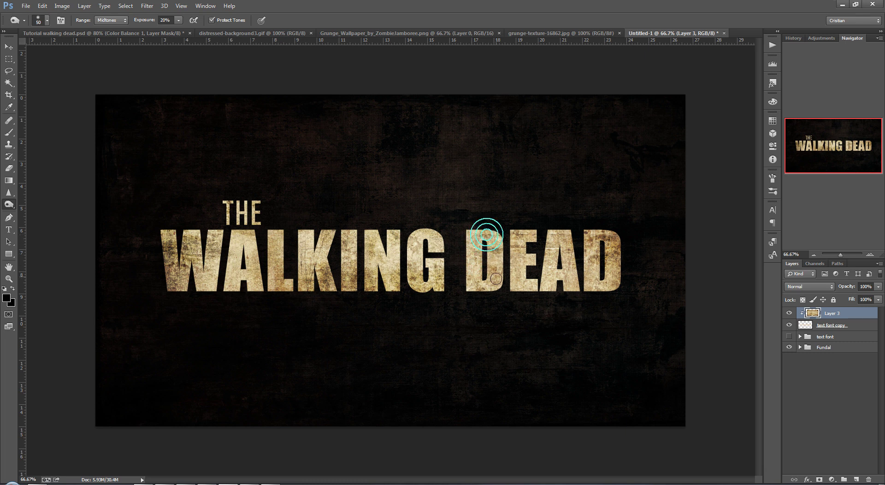
left_click(516, 259)
left_click(509, 237)
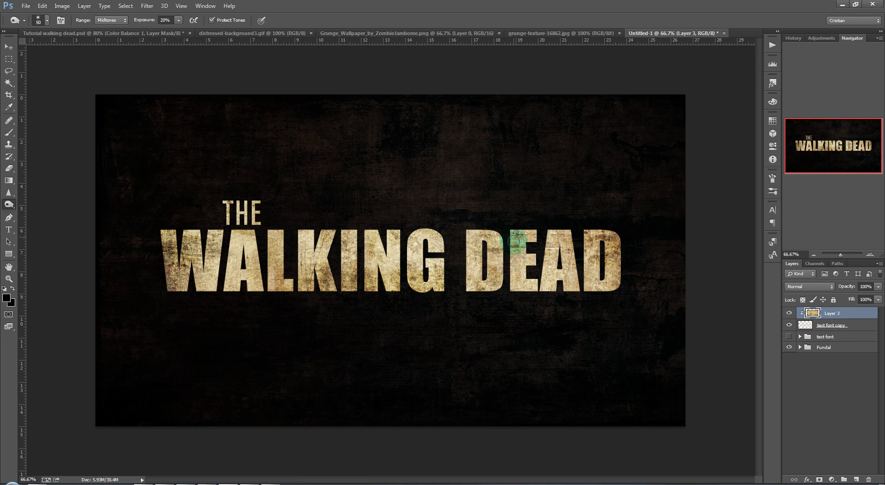
left_click(513, 267)
left_click(559, 255)
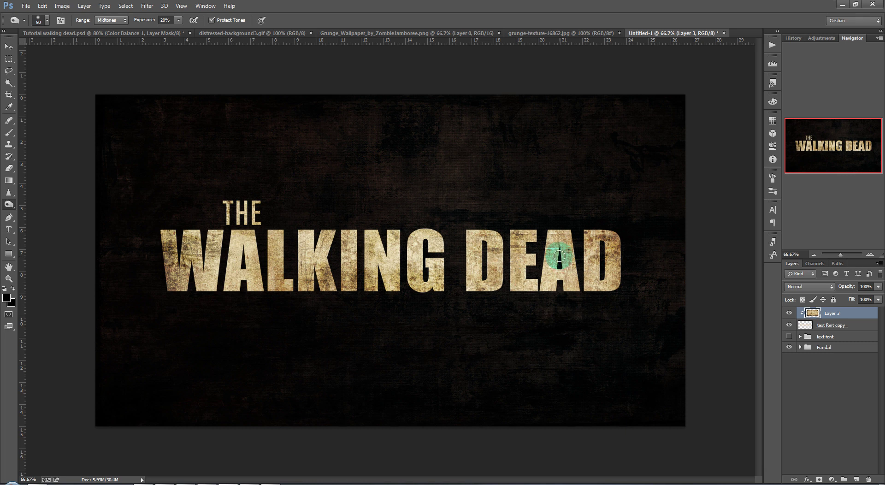
left_click(560, 236)
left_click(570, 273)
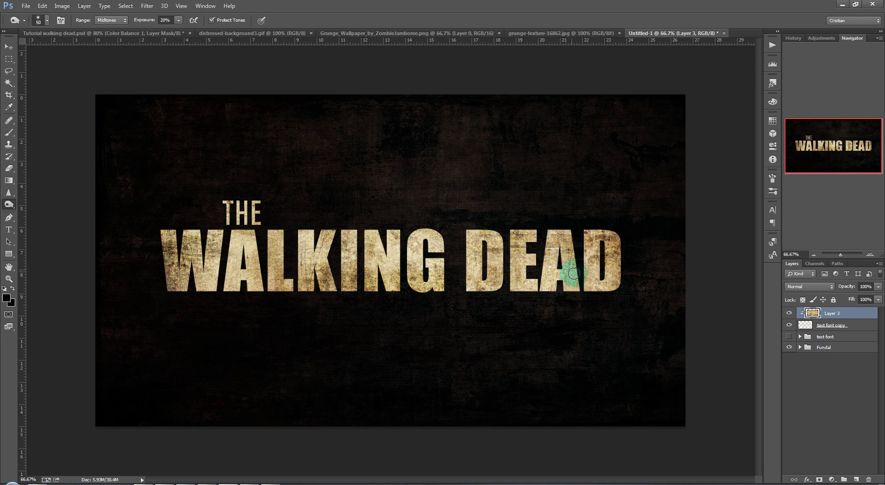
left_click(592, 247)
mouse_move(611, 242)
left_mouse_down()
mouse_move(613, 263)
mouse_move(616, 253)
left_mouse_up()
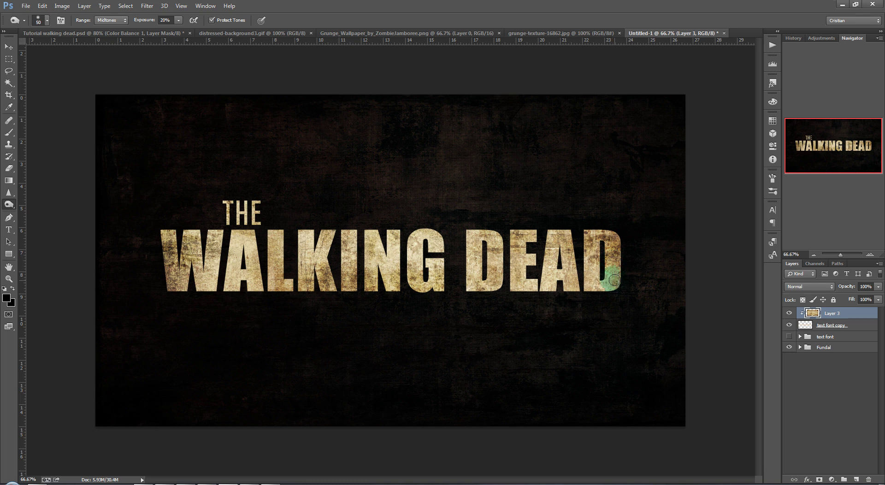
- Brighten the top of the W and, zoomed in, the letters of THE
left_click(192, 219)
left_click_drag(208, 206, 188, 190)
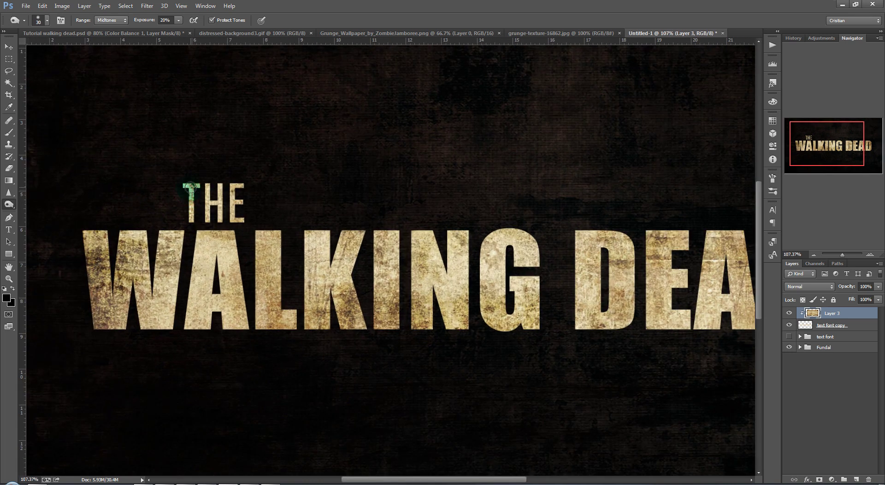
mouse_move(190, 187)
left_mouse_down()
mouse_move(244, 194)
mouse_move(240, 220)
mouse_move(212, 195)
left_mouse_up()
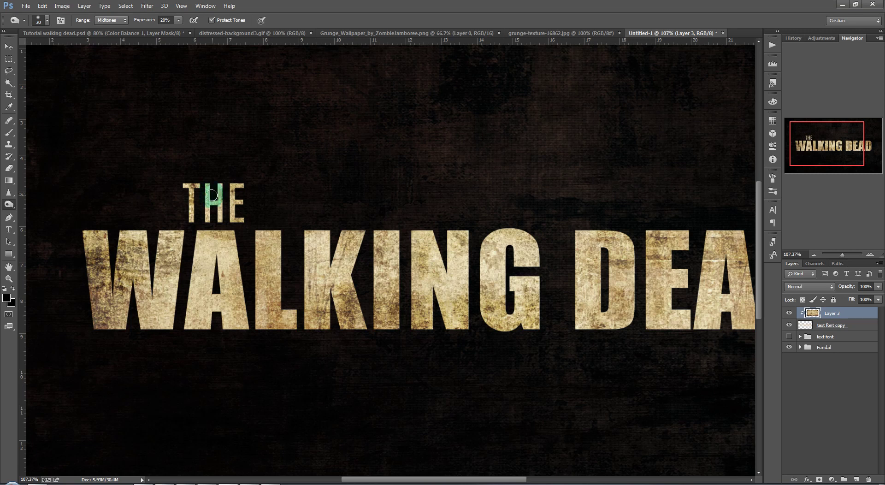
left_click(10, 48)
scroll(312, 221, "down", 4)
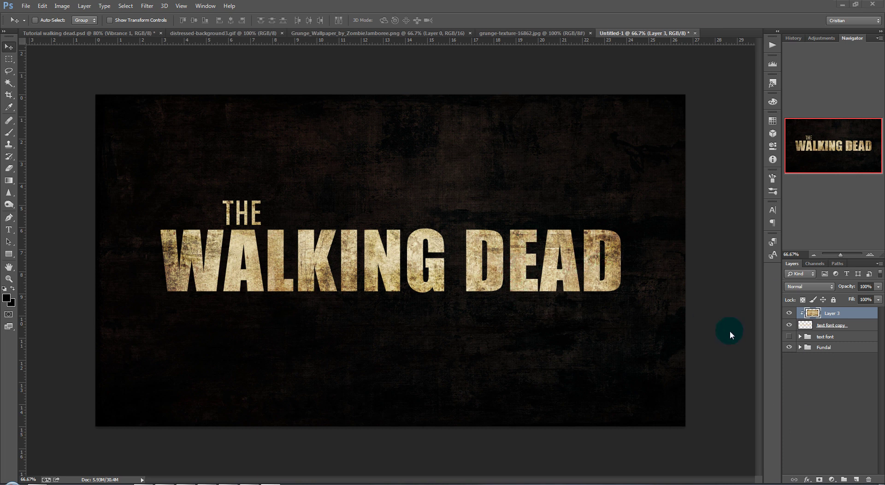
- Add a Hue/Saturation adjustment layer above the texture layer
left_click(812, 312)
scroll(404, 241, "down", 1)
scroll(404, 240, "down", 1)
scroll(400, 240, "up", 1)
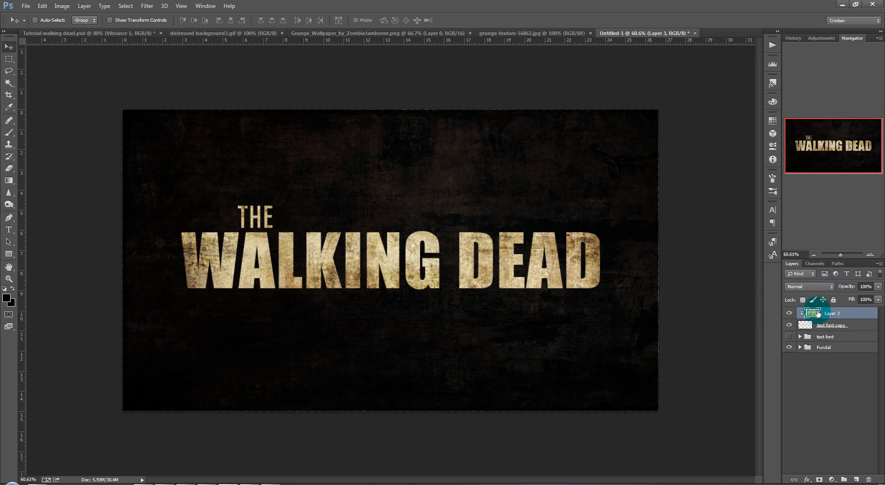
left_click(827, 328)
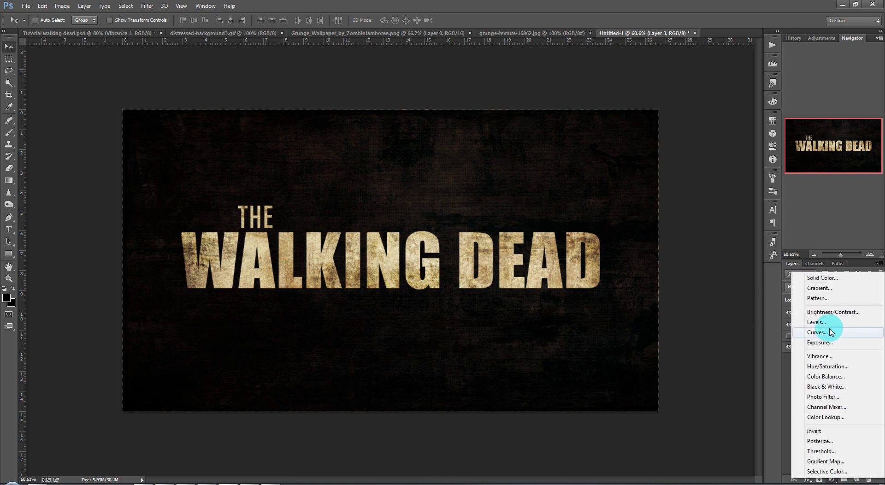
left_click(825, 365)
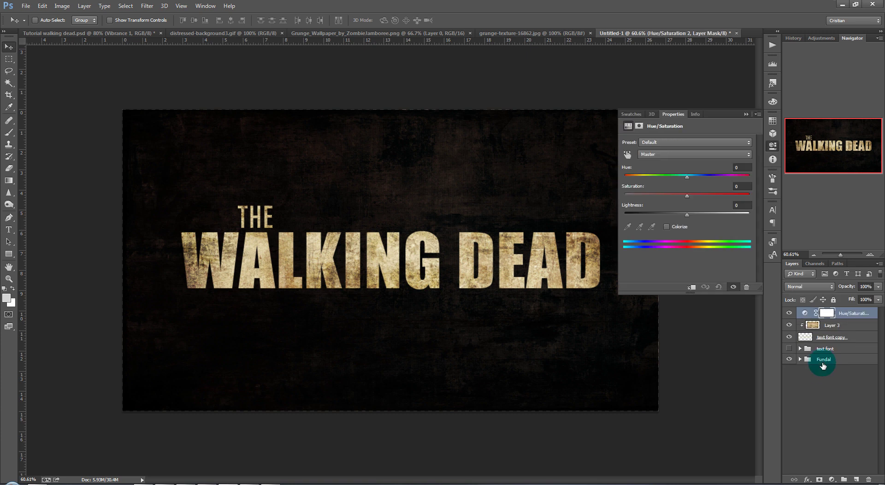
- Clip the Hue/Saturation layer to Layer 3 and lower Saturation to -29
left_click(825, 314)
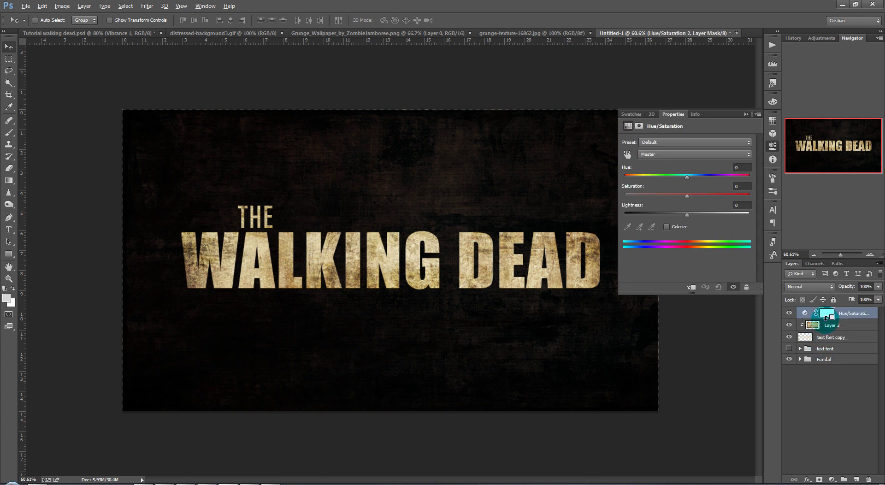
left_click(817, 319, "alt")
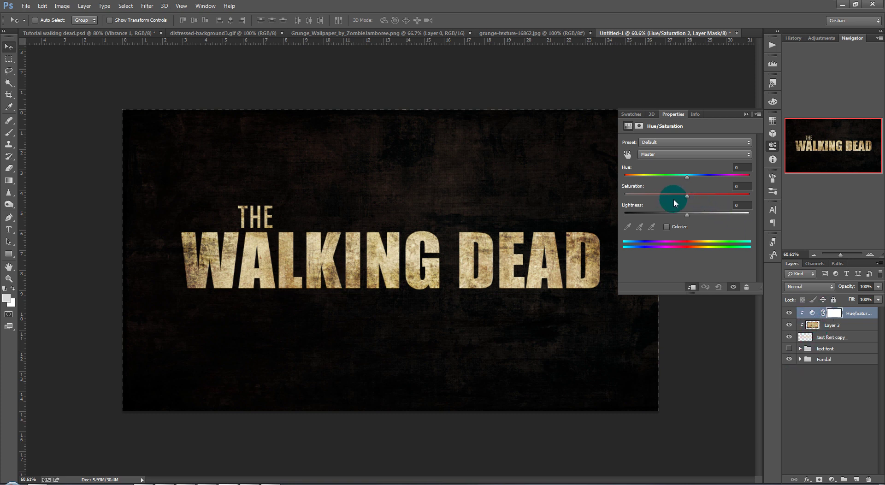
left_click_drag(689, 197, 681, 197)
left_click_drag(670, 195, 668, 195)
left_click(745, 114)
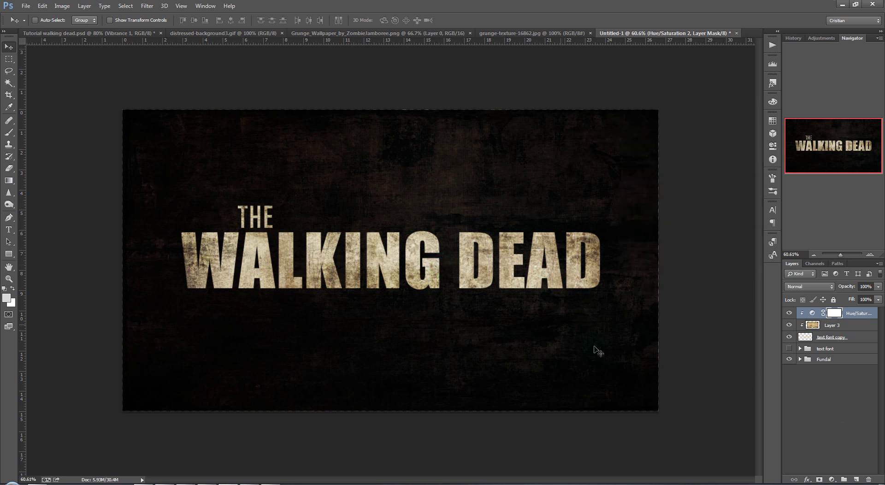
left_click(831, 479)
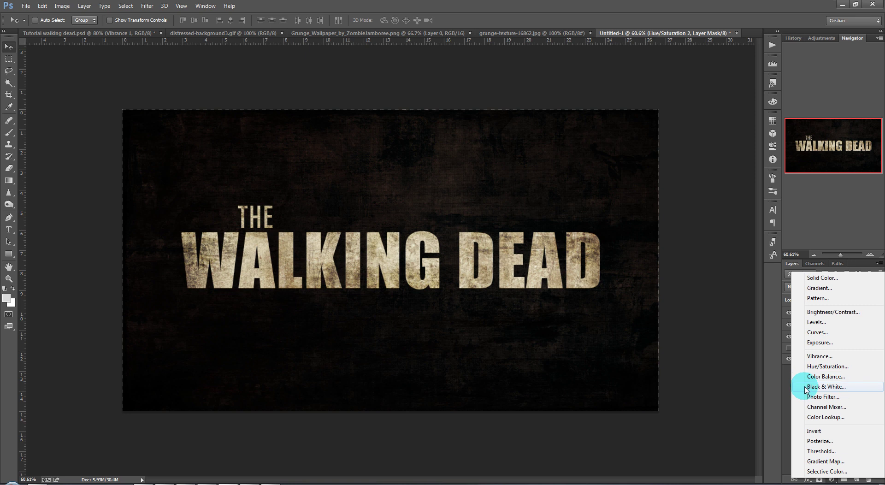
- Add a Curves adjustment that lowers the shadow point and raises an upper point for contrast
left_click(817, 332)
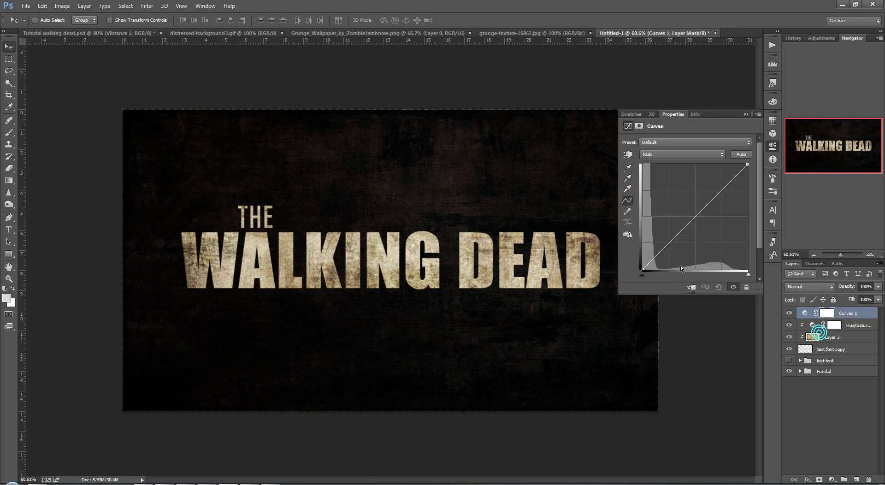
left_click_drag(670, 243, 671, 247)
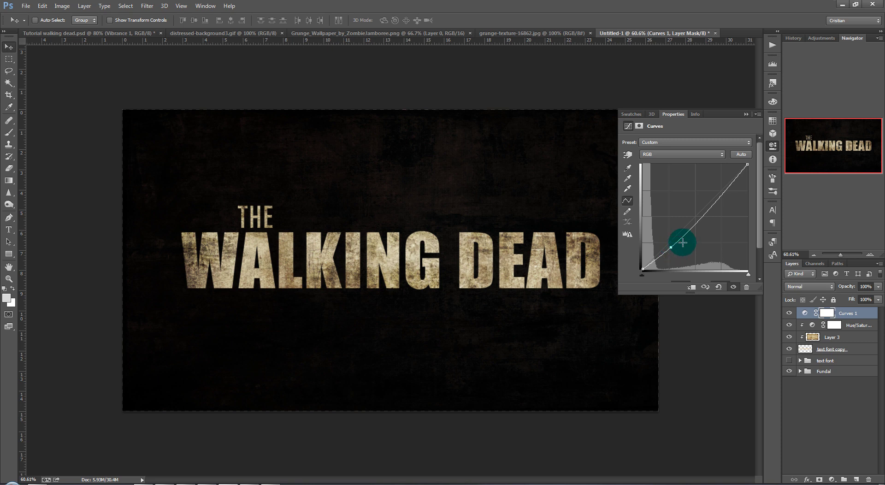
left_click(731, 186)
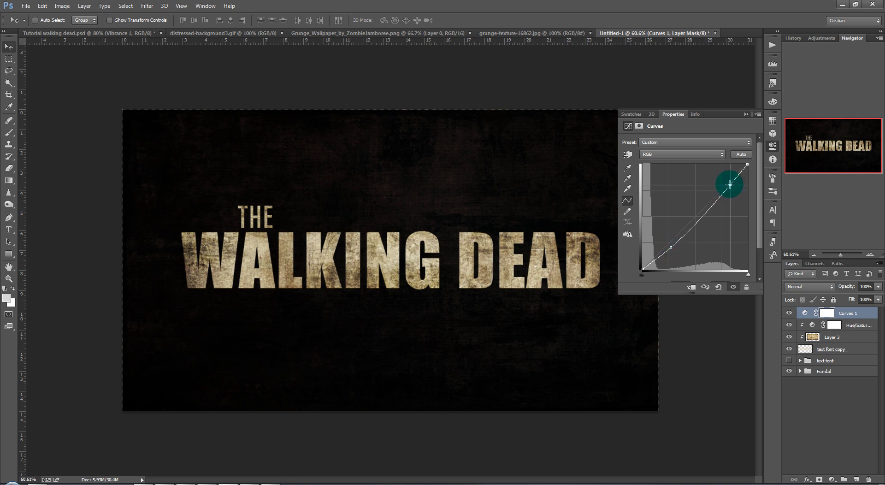
left_click_drag(731, 186, 726, 182)
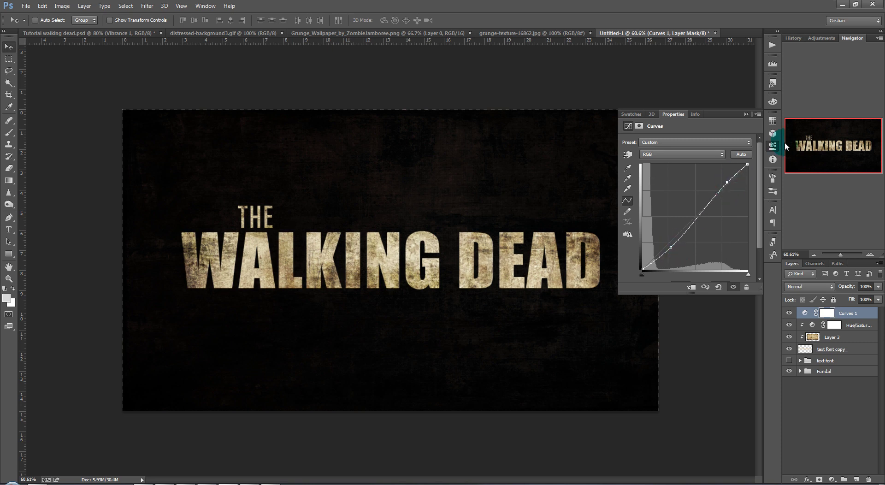
left_click(745, 114)
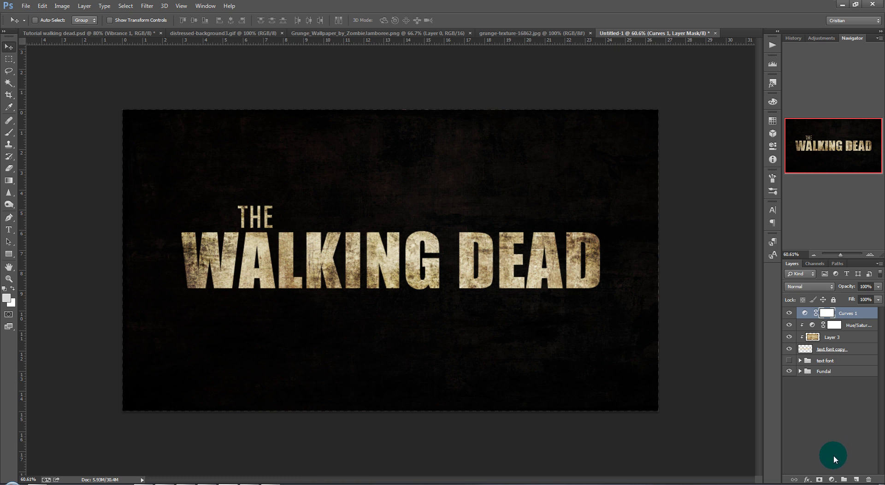
- Add a Vibrance adjustment layer with Vibrance +9 and Saturation -7
left_click(832, 481)
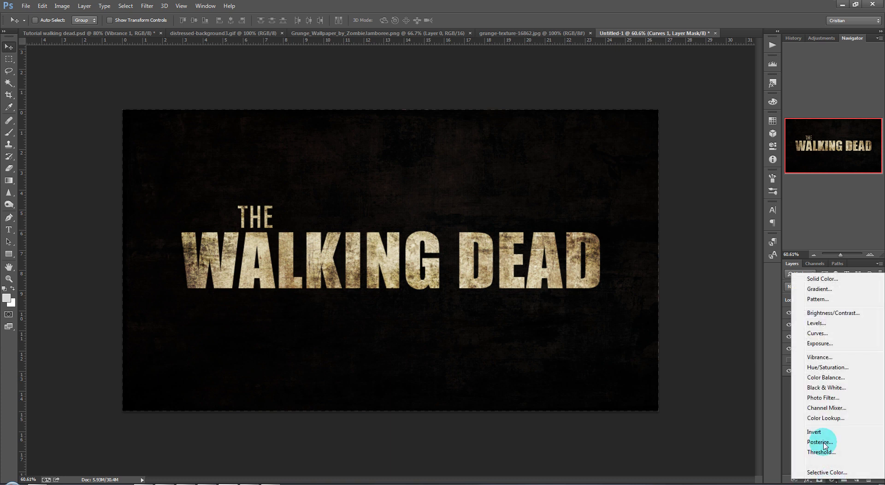
left_click(818, 357)
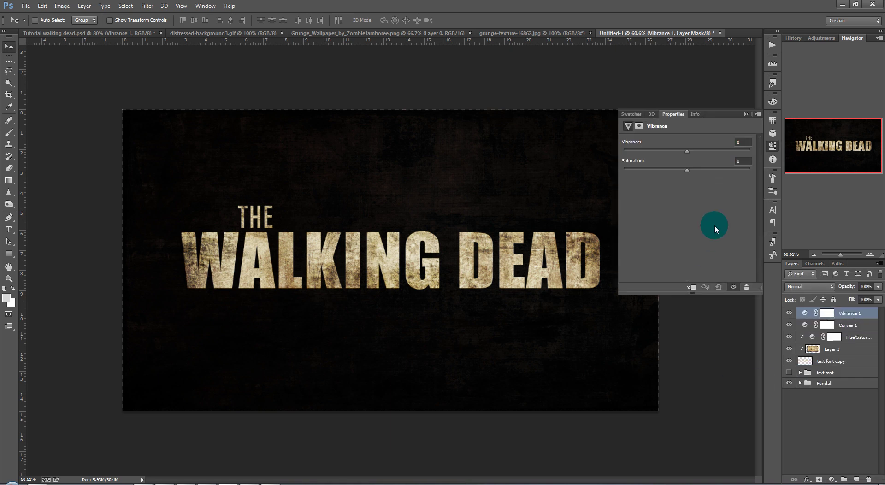
left_click_drag(687, 152, 693, 154)
left_click_drag(693, 154, 690, 164)
left_click_drag(686, 169, 683, 169)
- Collapse the Properties panel and zoom in and out to inspect the adjusted title
left_click(753, 120)
scroll(381, 251, "up", 1)
scroll(381, 251, "up", 2)
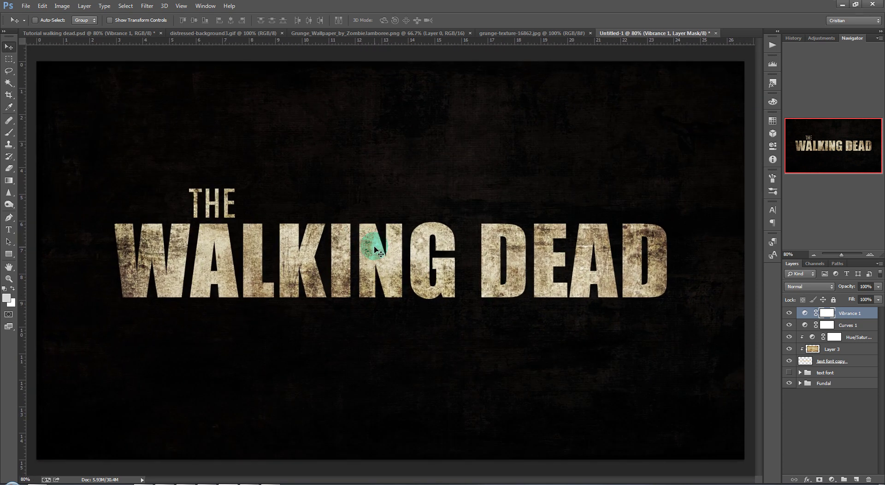
scroll(378, 252, "down", 1)
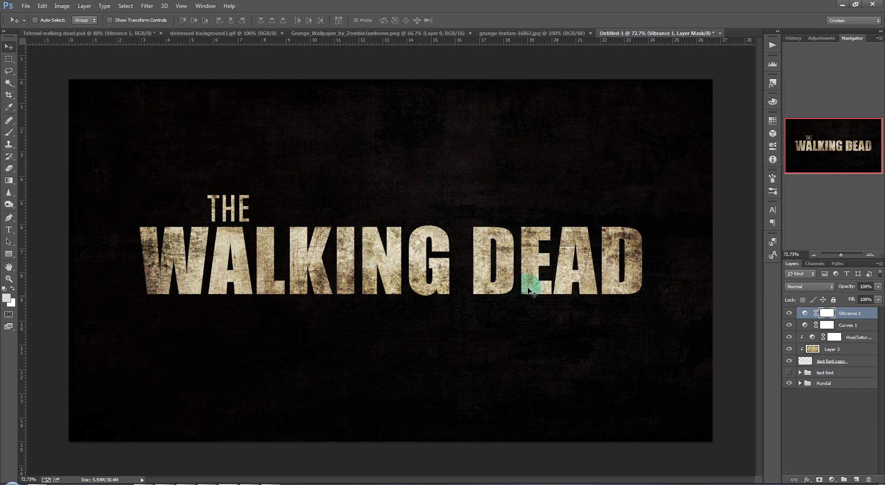
scroll(465, 280, "down", 1)
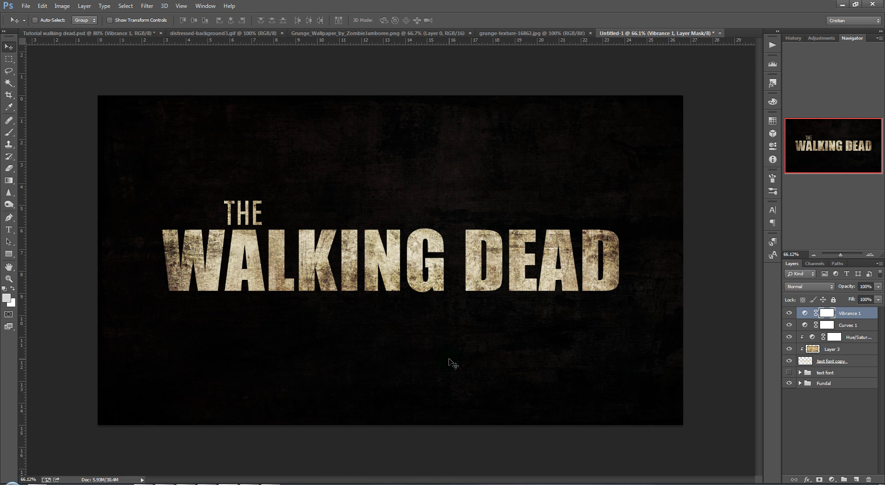
left_click_drag(441, 272, 438, 295)
left_click_drag(424, 272, 315, 262)
left_click_drag(316, 261, 305, 211)
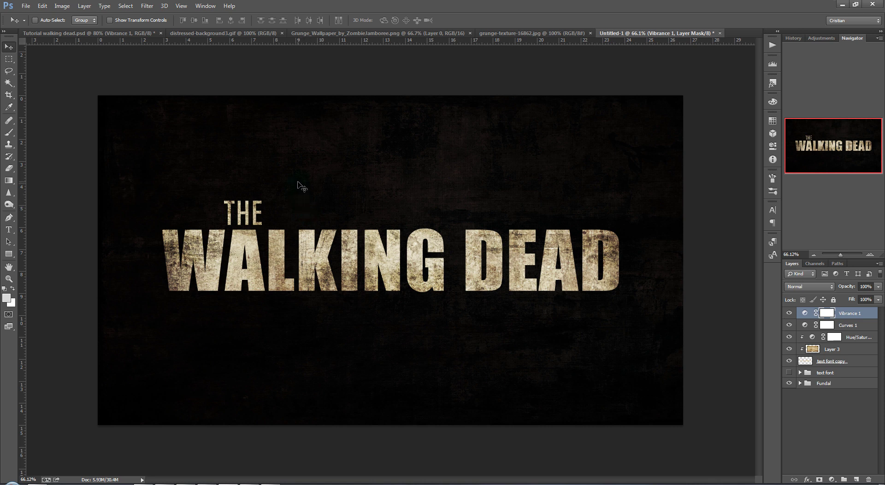